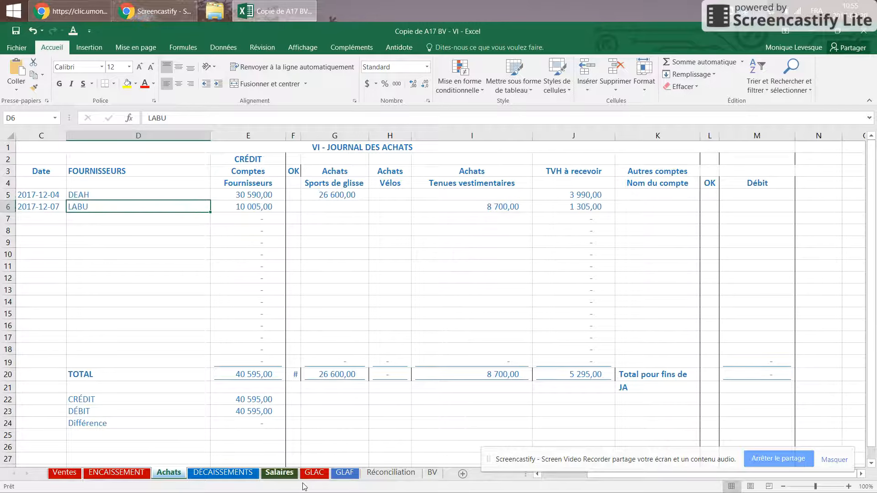
# Examine the date, details and credit entries of the DEAH and LABU accounts in the GLAF sheet.
pyautogui.click(339, 476)
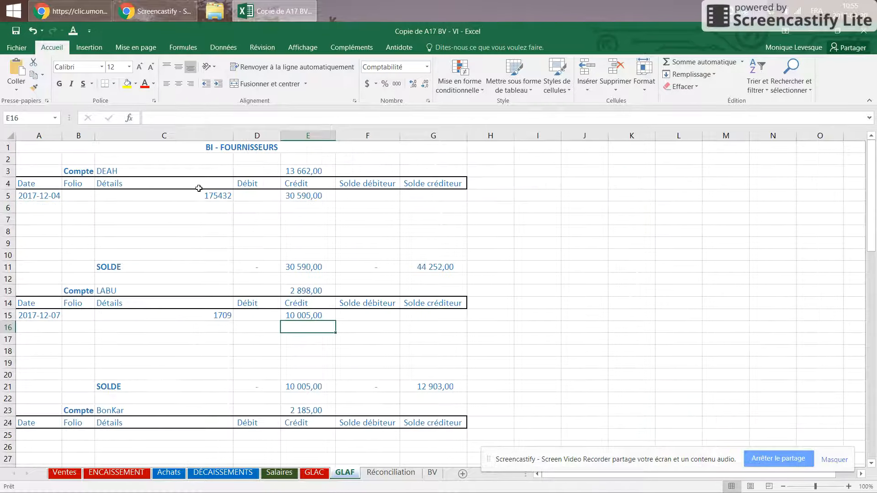
pyautogui.click(106, 162)
pyautogui.click(209, 197)
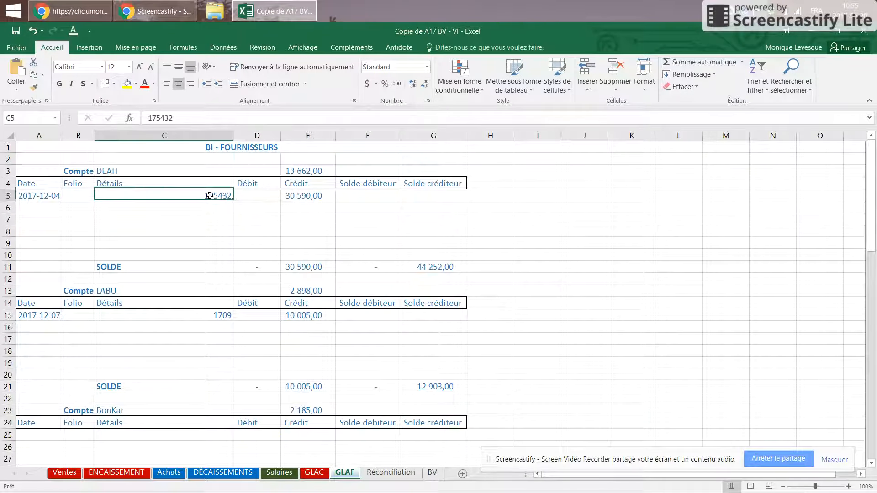
pyautogui.click(45, 196)
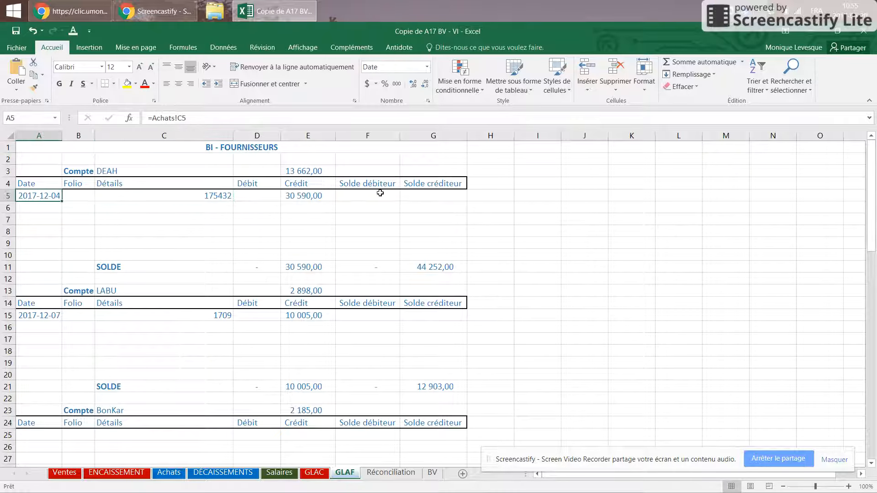
pyautogui.click(313, 196)
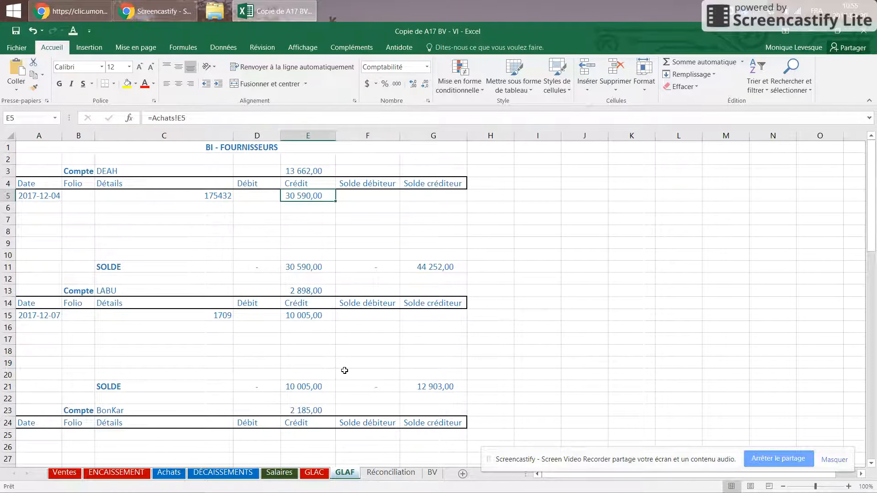
pyautogui.click(33, 313)
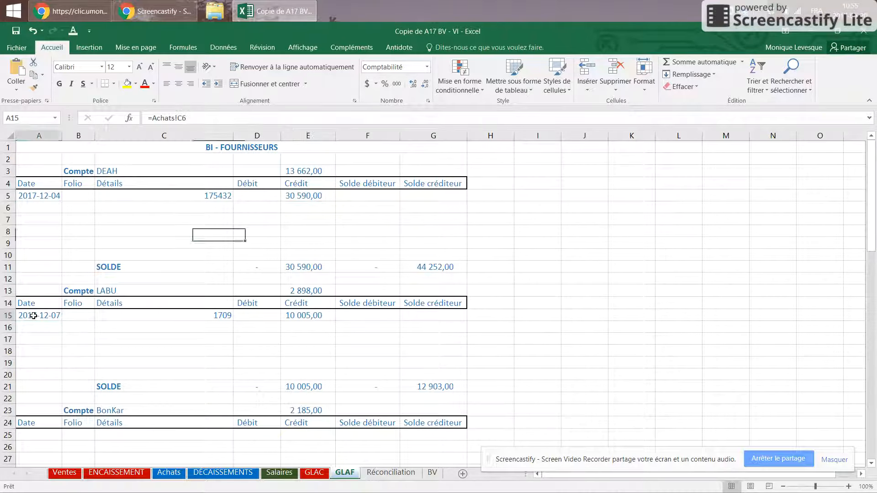
pyautogui.click(216, 314)
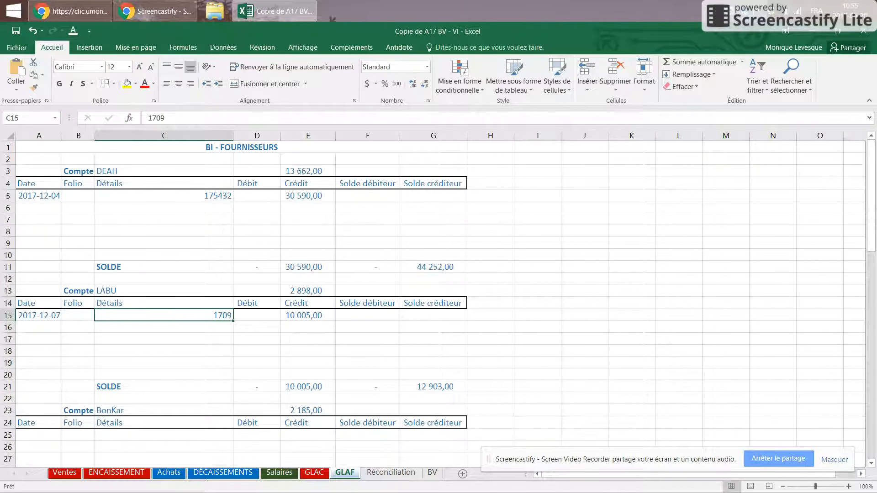
pyautogui.click(41, 315)
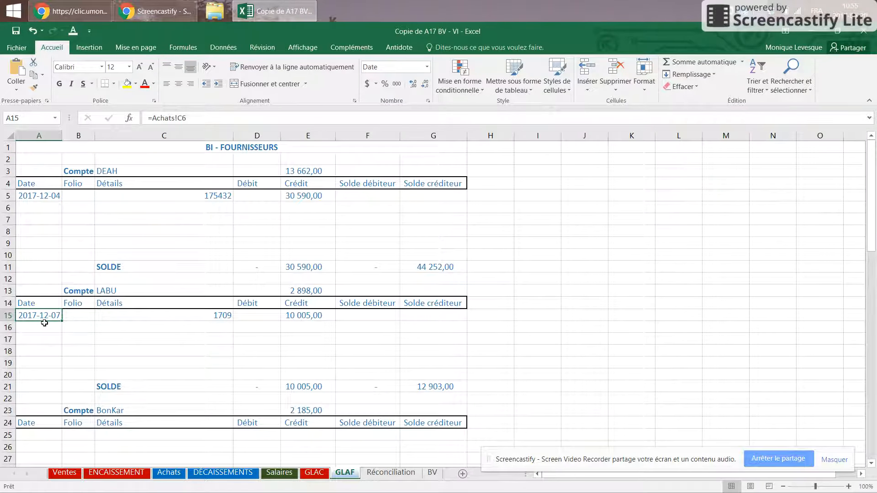
pyautogui.click(316, 317)
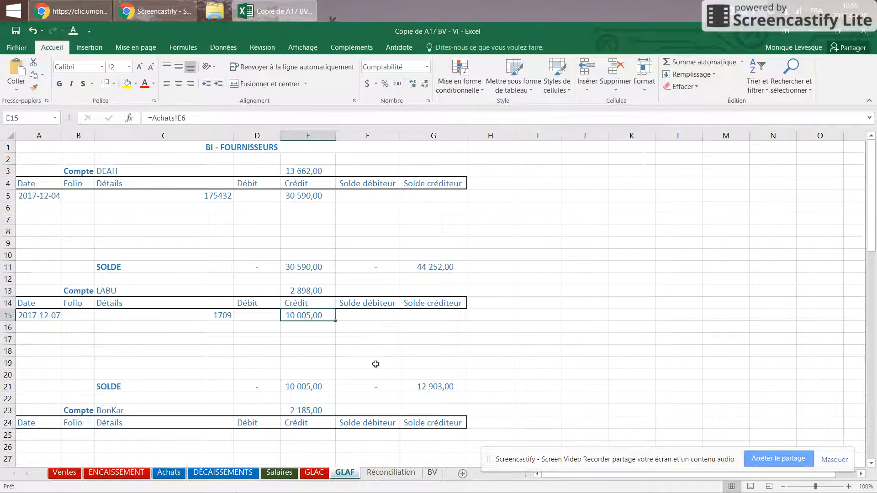
# Enter cheque number 7472 in cell A5 of the DÉCAISSEMENTS sheet.
pyautogui.click(225, 474)
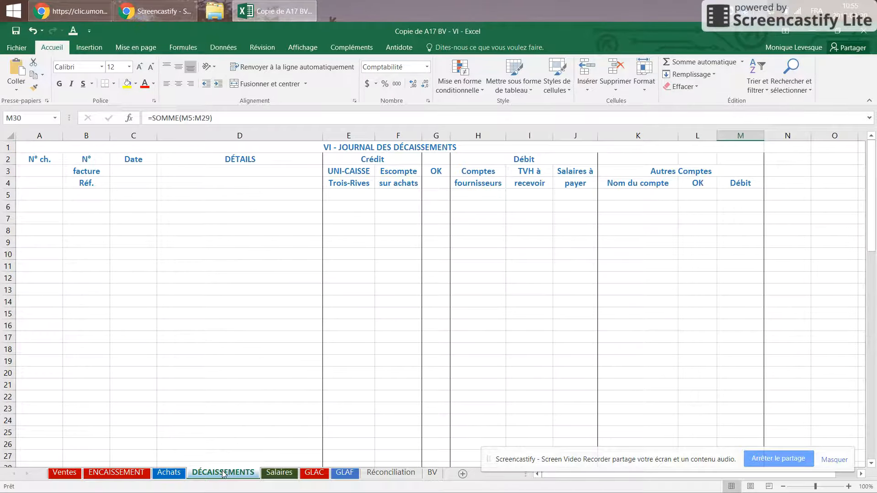
pyautogui.click(21, 197)
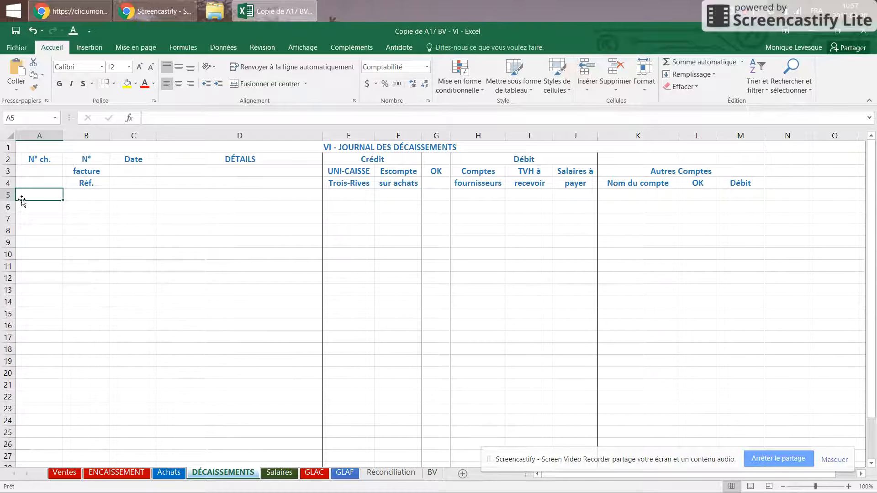
pyautogui.write('7472')
pyautogui.press('Tab')
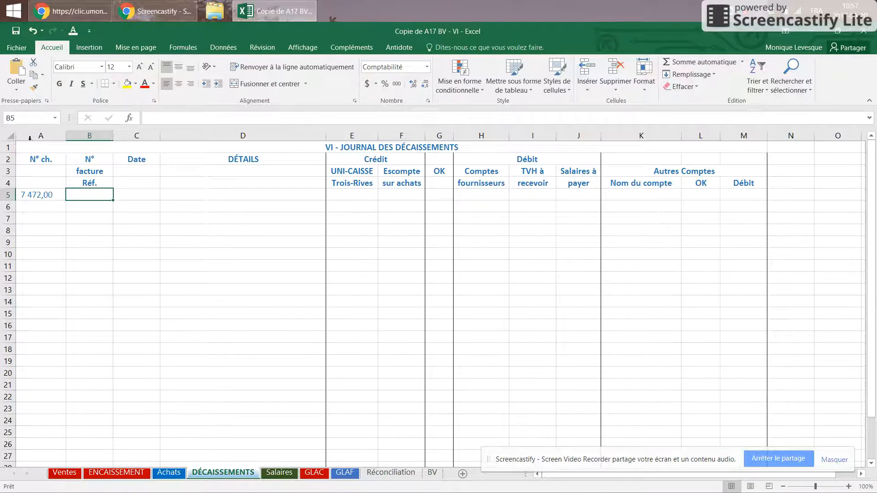
# Format column A of the disbursements journal as Nombre with no decimals and align it right.
pyautogui.click(41, 136)
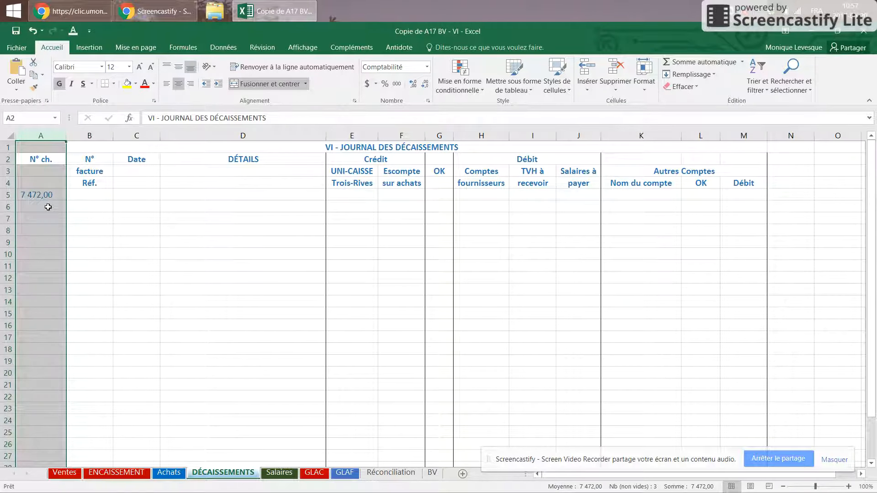
pyautogui.click(427, 67)
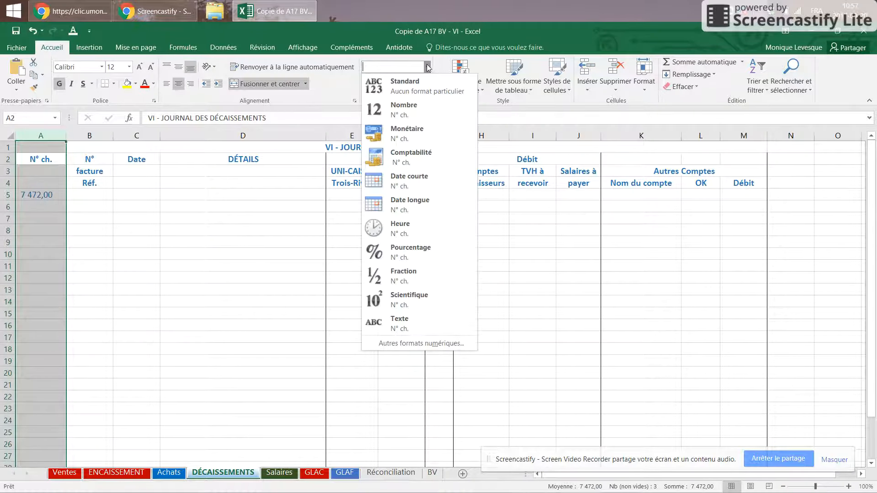
pyautogui.click(409, 109)
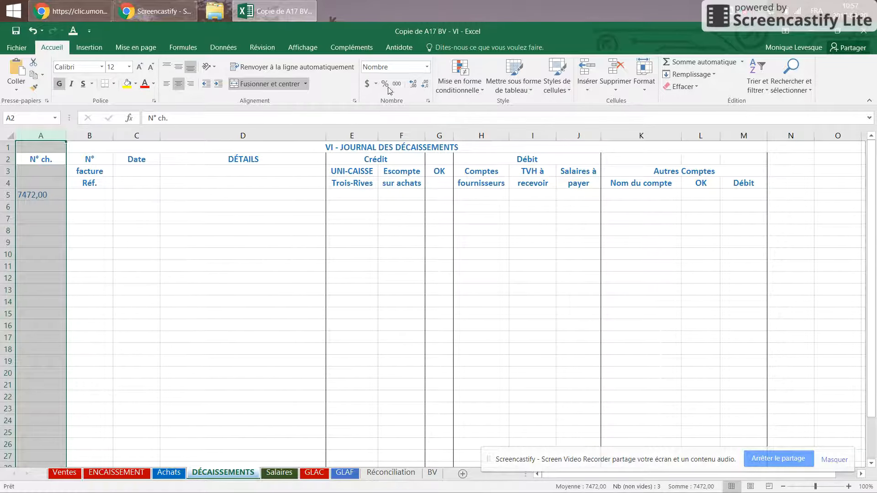
pyautogui.click(415, 84)
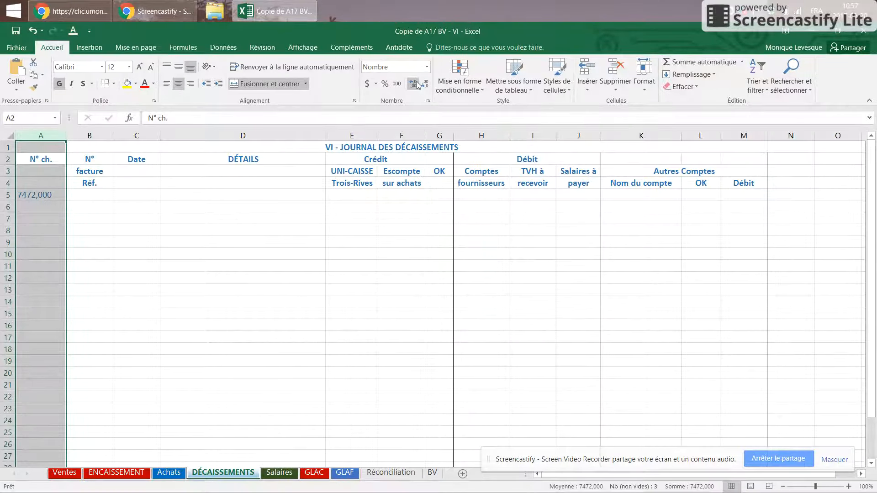
pyautogui.click(425, 84)
pyautogui.click(425, 84)
pyautogui.click(425, 84)
pyautogui.click(192, 84)
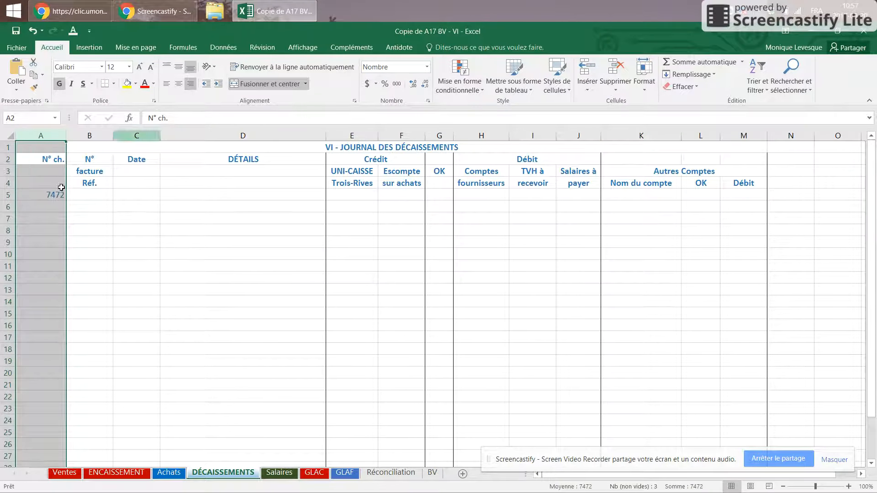
# Enter 172300 as the invoice reference in cell B5 of the disbursements journal.
pyautogui.click(43, 157)
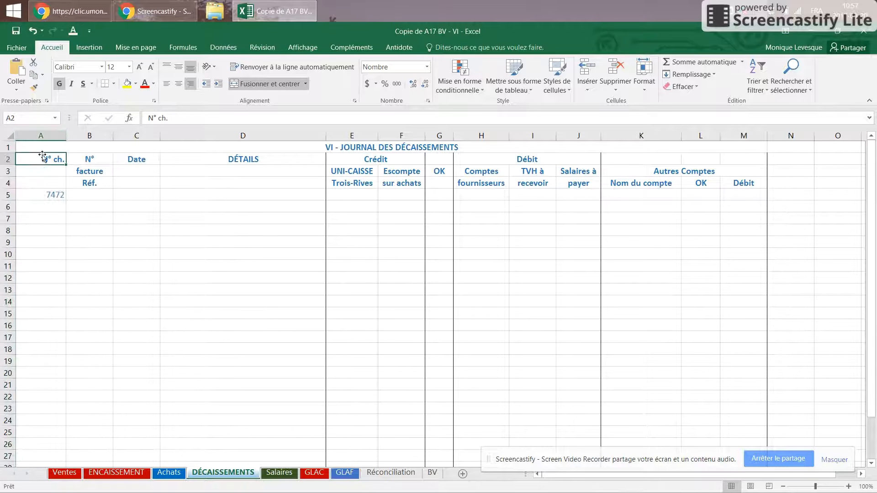
pyautogui.click(44, 195)
pyautogui.click(105, 197)
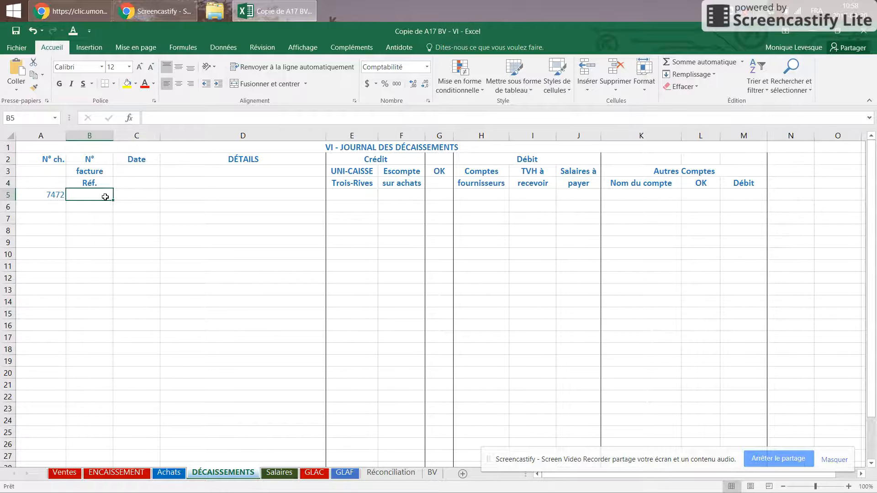
pyautogui.write('172')
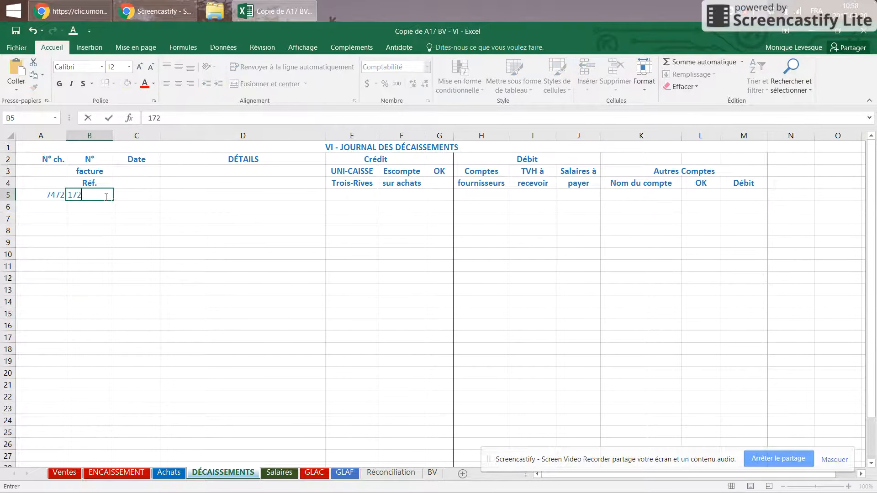
pyautogui.write('300')
pyautogui.press('Tab')
pyautogui.press('Tab')
pyautogui.hotkey('shift', 'Tab')
pyautogui.hotkey('shift', 'Tab')
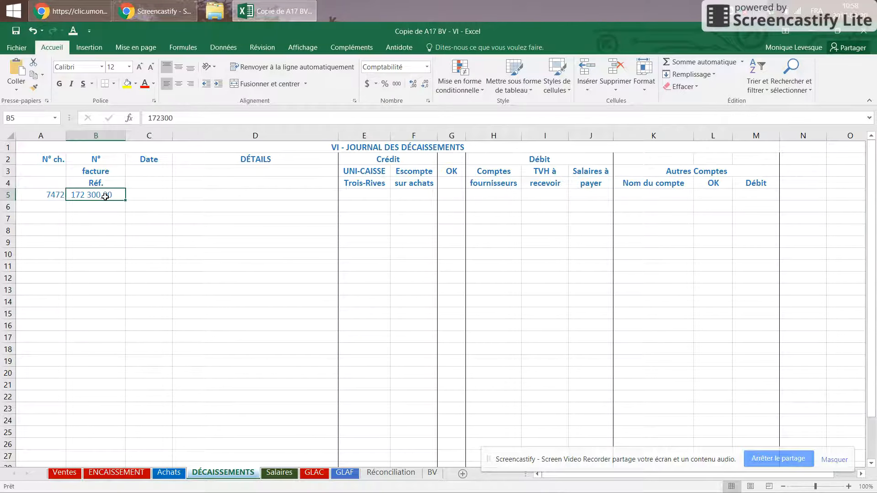
# Format column B of the disbursements journal as Standard and align it right.
pyautogui.click(88, 135)
pyautogui.click(427, 68)
pyautogui.click(397, 83)
pyautogui.click(191, 84)
# Enter the date 8 déc in C5 and link DÉTAILS cell D5 to the DEAH supplier name with =GLAF!C3.
pyautogui.click(148, 195)
pyautogui.write('8 déc')
pyautogui.click(213, 198)
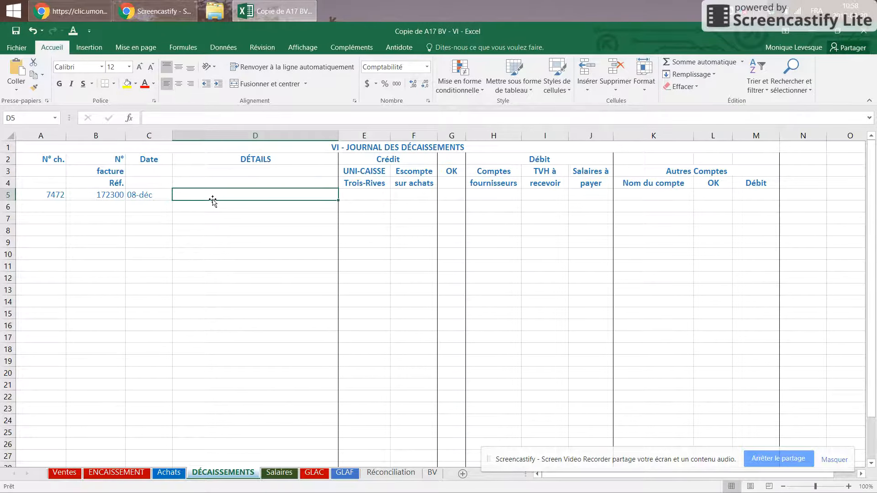
pyautogui.write('=')
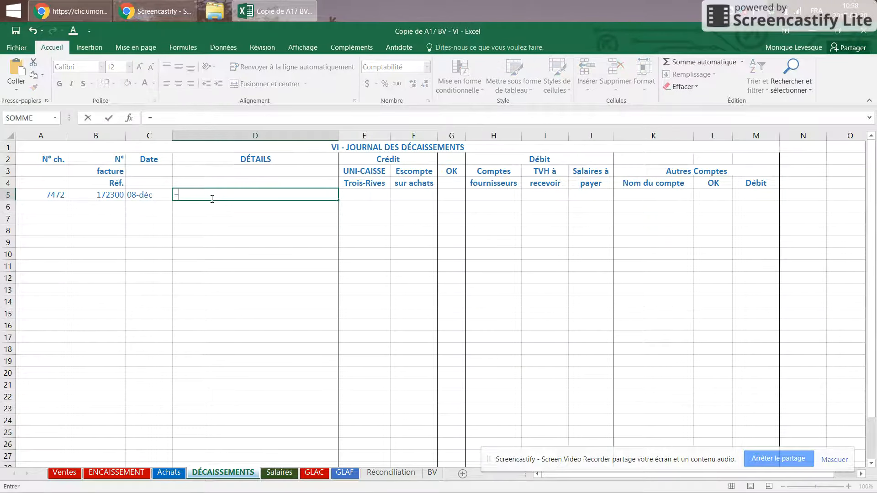
pyautogui.click(345, 472)
pyautogui.click(122, 169)
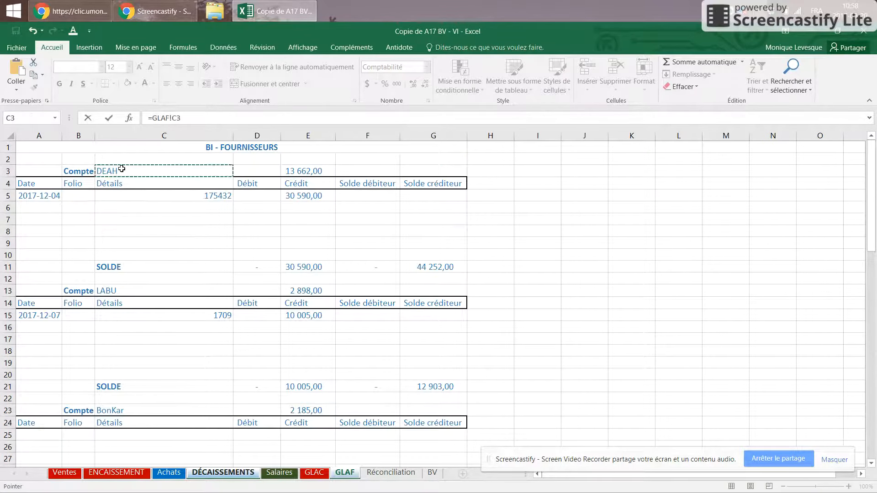
pyautogui.press('Return')
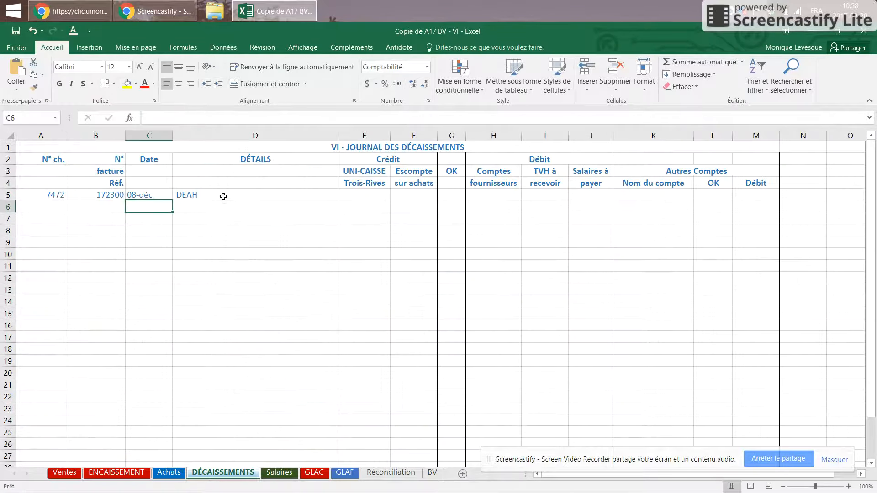
pyautogui.click(224, 195)
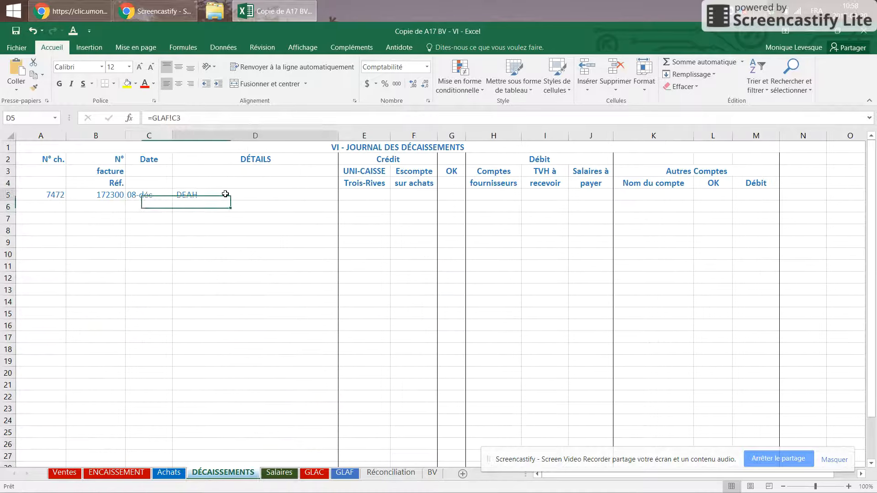
# Enter 6532 as the Comptes fournisseurs debit for DEAH in cell H5.
pyautogui.click(504, 196)
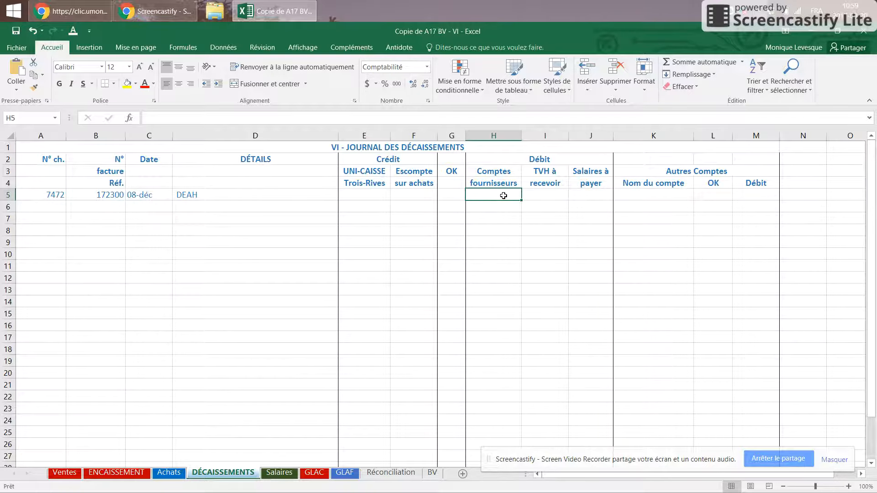
pyautogui.write('6532')
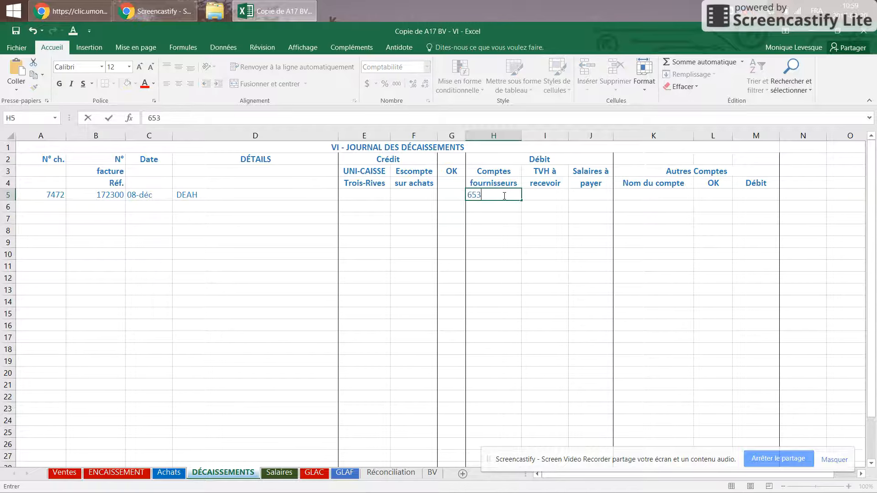
pyautogui.press('Return')
pyautogui.press('Up')
pyautogui.press('Right')
pyautogui.press('Right')
pyautogui.press('Right')
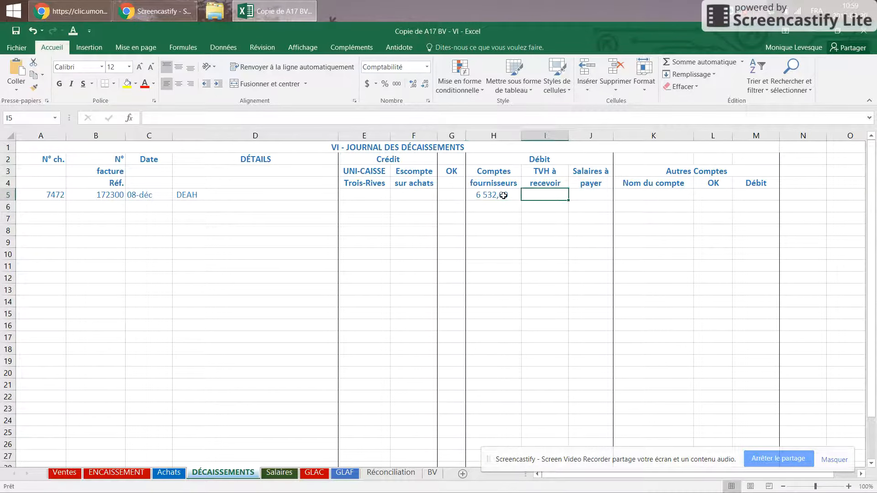
# Calculate the DEAH purchase discount (Escompte sur achats) in cell F5 with the formula =H5/1,15*0,02.
pyautogui.press('Left')
pyautogui.press('Left')
pyautogui.press('Left')
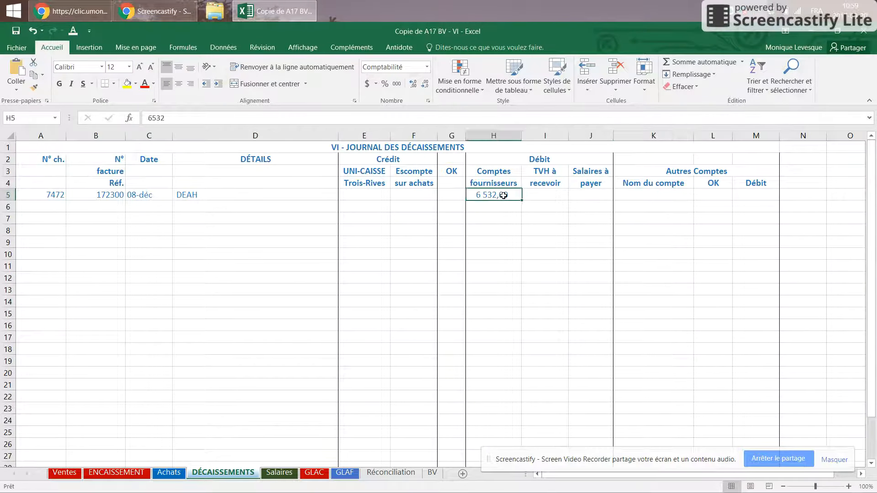
pyautogui.press('Left')
pyautogui.press('Left')
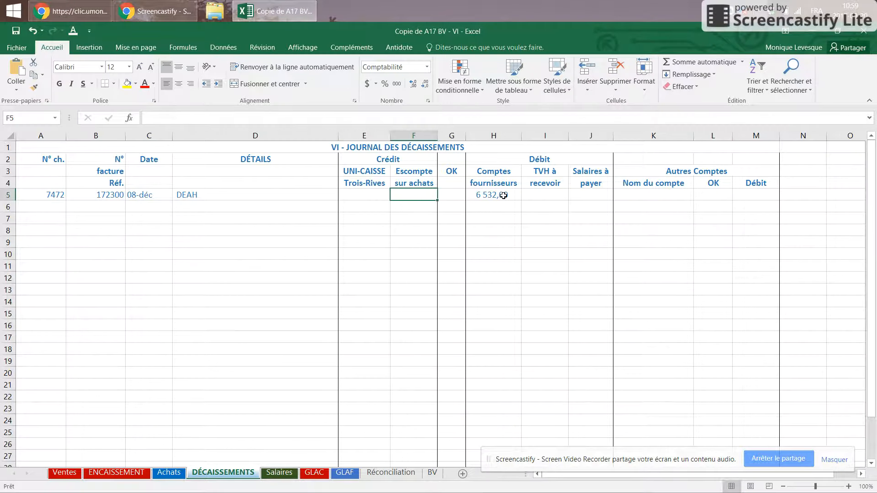
pyautogui.write('=')
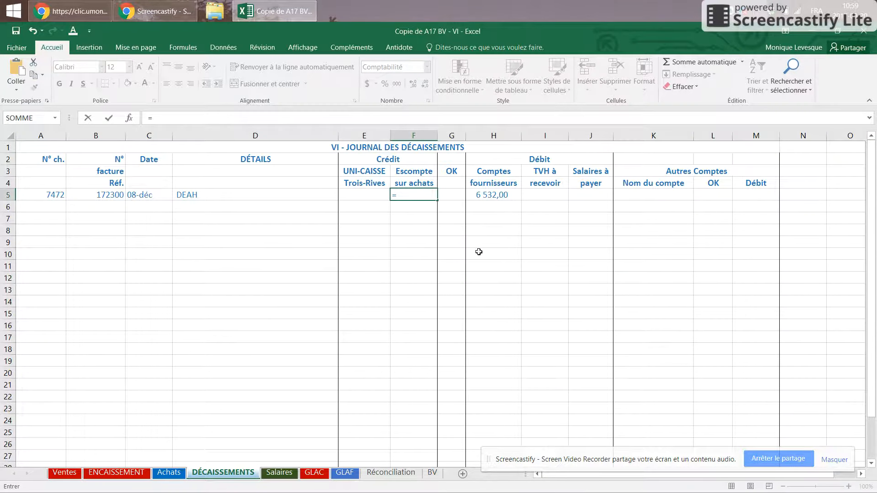
pyautogui.click(501, 195)
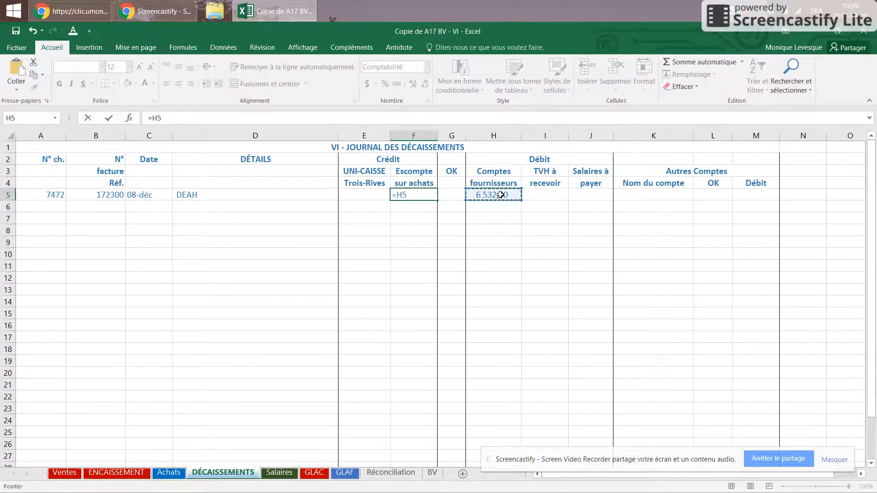
pyautogui.write('/')
pyautogui.write('1,15')
pyautogui.write('*')
pyautogui.write('2%')
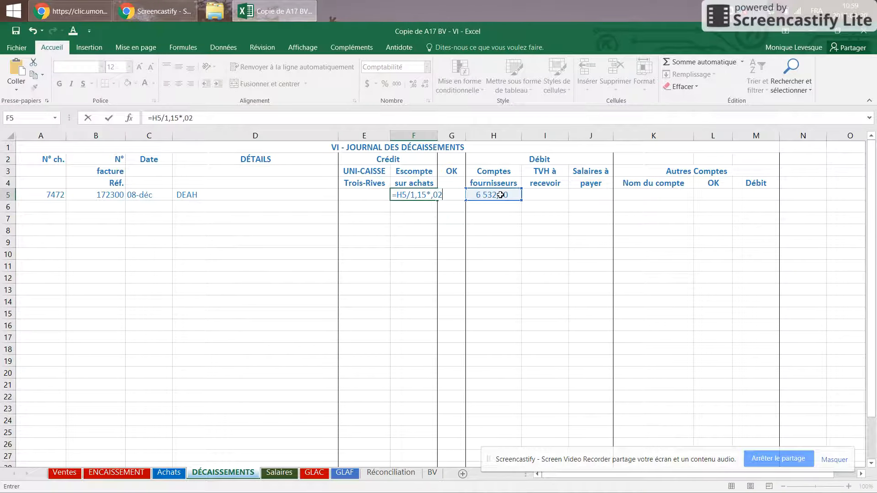
pyautogui.press('Return')
pyautogui.click(418, 192)
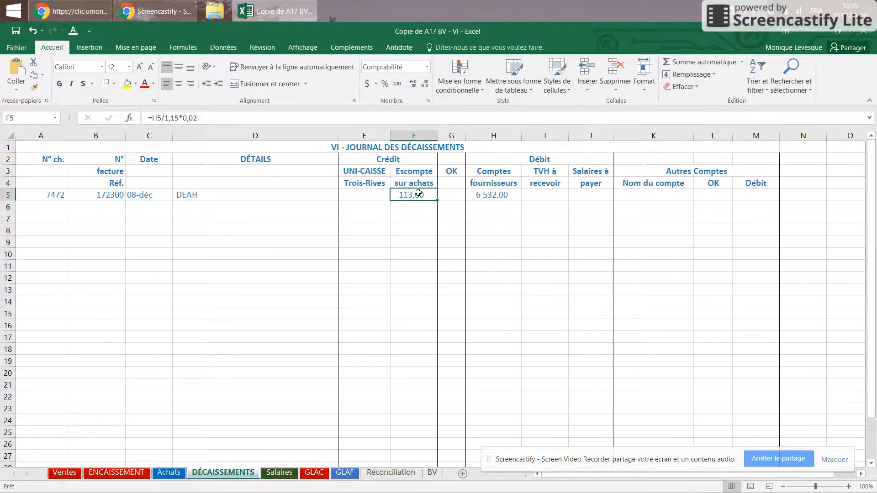
pyautogui.click(503, 194)
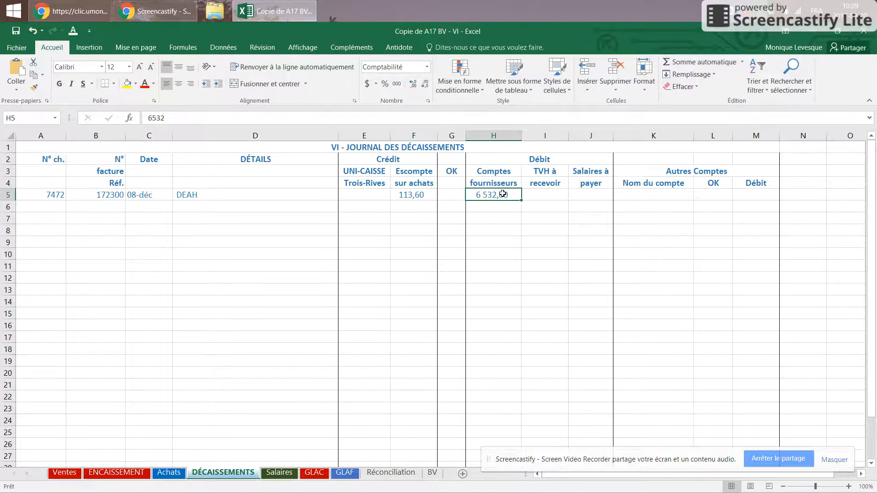
# Calculate the UNI-CAISSE Trois-Rives credit for DEAH in cell E5 with the formula =H5-F5.
pyautogui.click(413, 195)
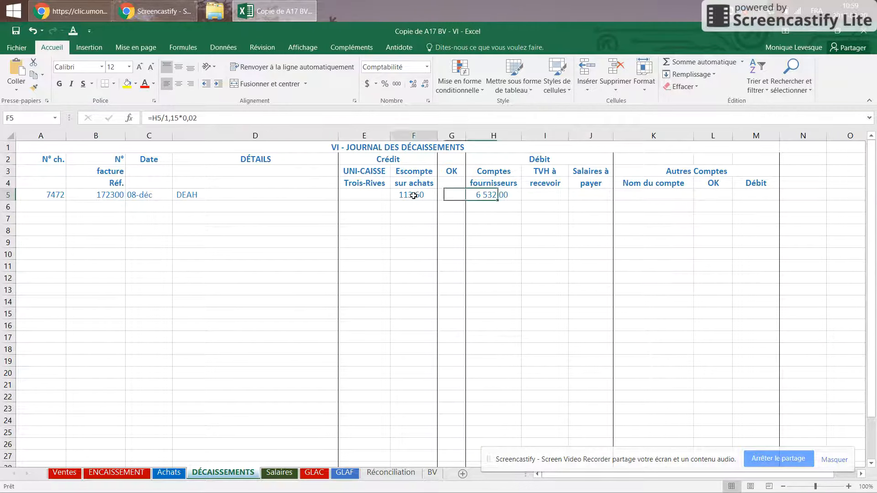
pyautogui.doubleClick(414, 195)
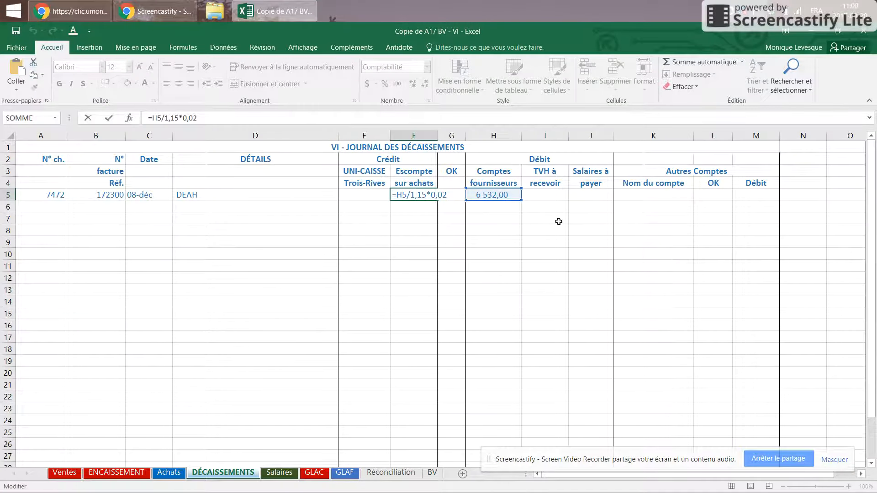
pyautogui.press('Return')
pyautogui.press('Up')
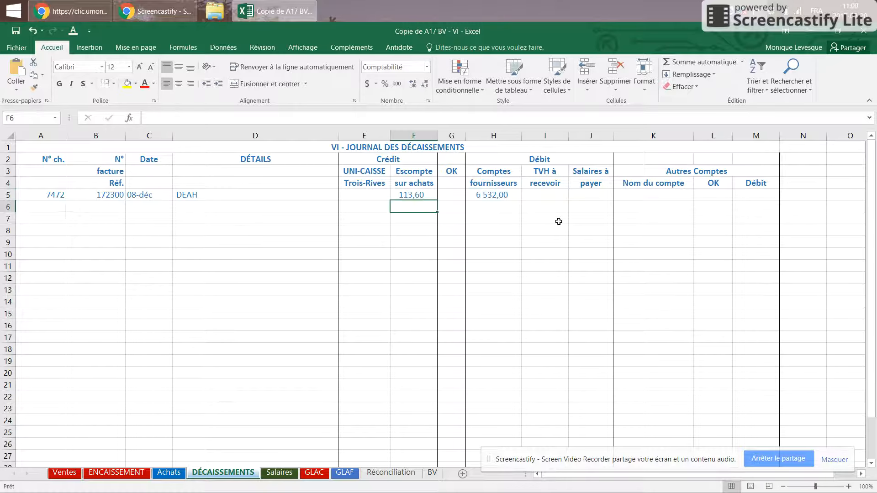
pyautogui.press('Left')
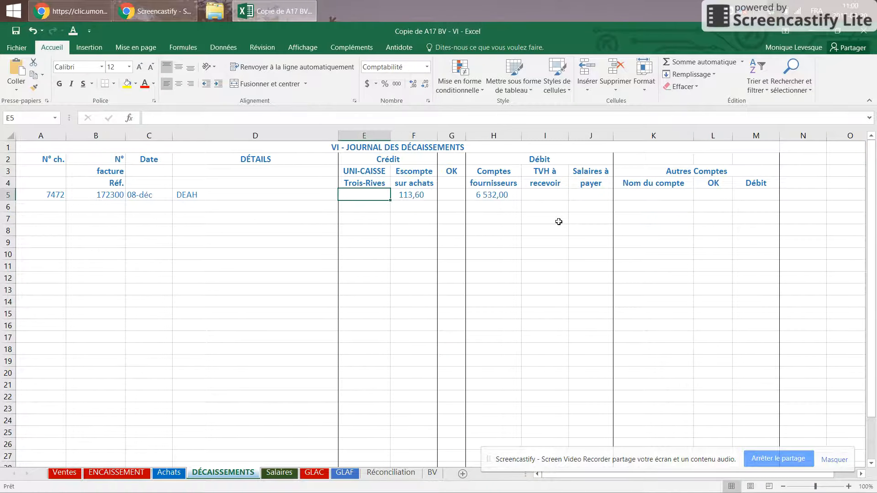
pyautogui.write('=')
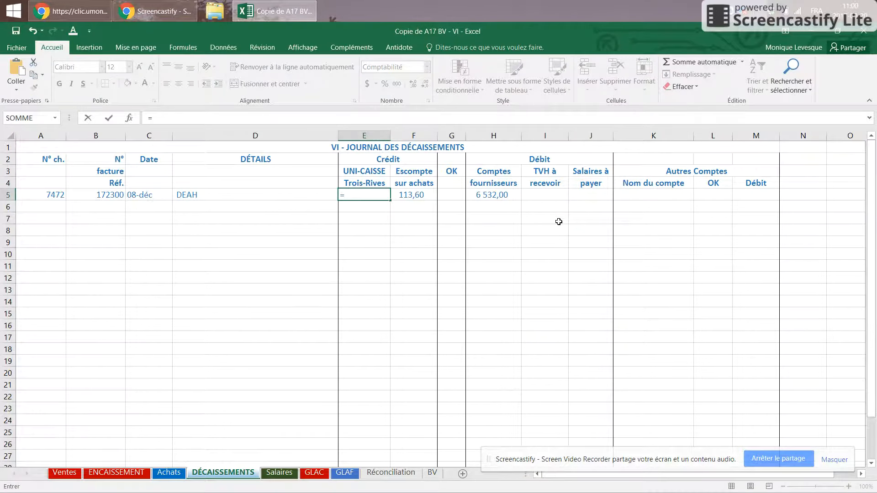
pyautogui.press('Right')
pyautogui.press('Right')
pyautogui.press('Right')
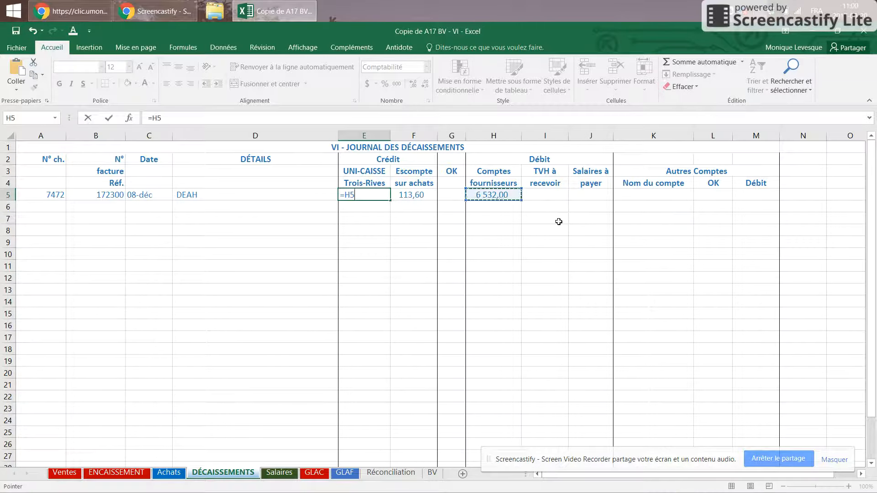
pyautogui.write('-')
pyautogui.press('Right')
pyautogui.press('Return')
pyautogui.press('Up')
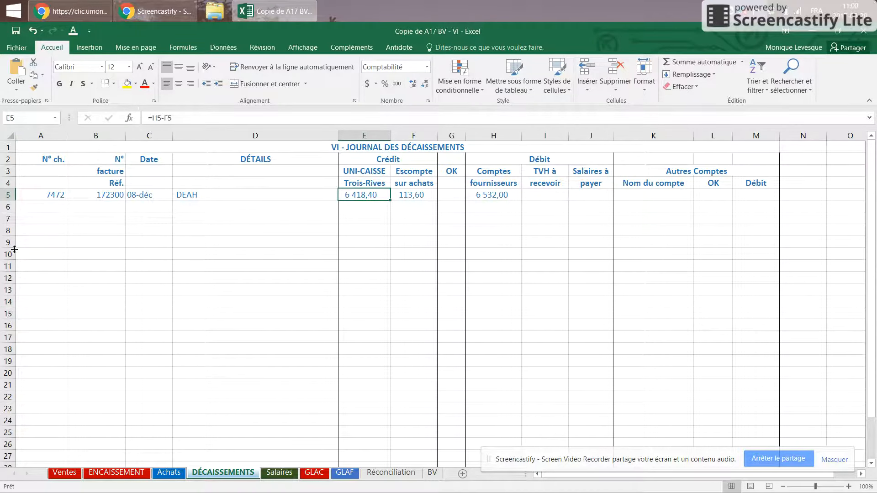
# Replace the cheque number in cell A5 with INTERAC.
pyautogui.click(32, 194)
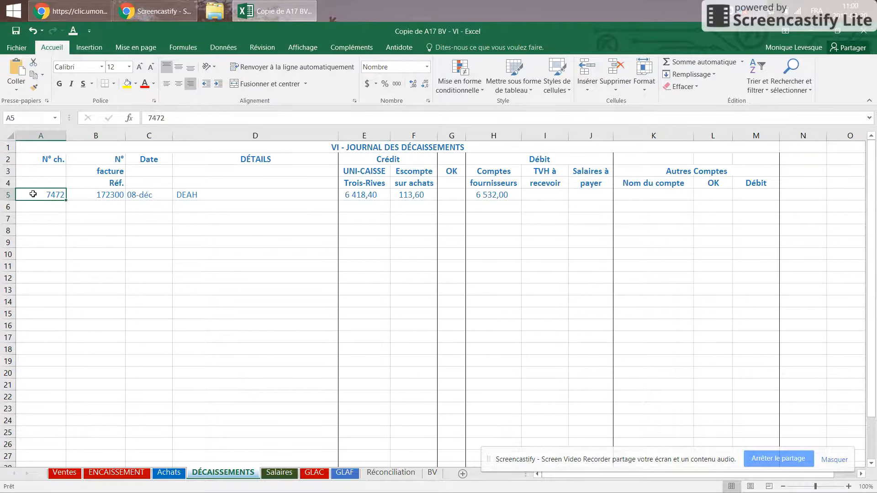
pyautogui.write('INTE')
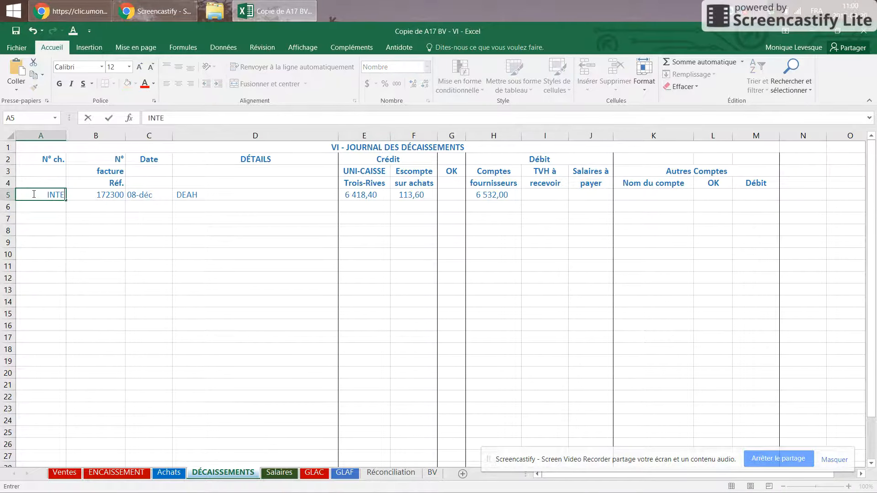
pyautogui.write('RAC')
pyautogui.press('Return')
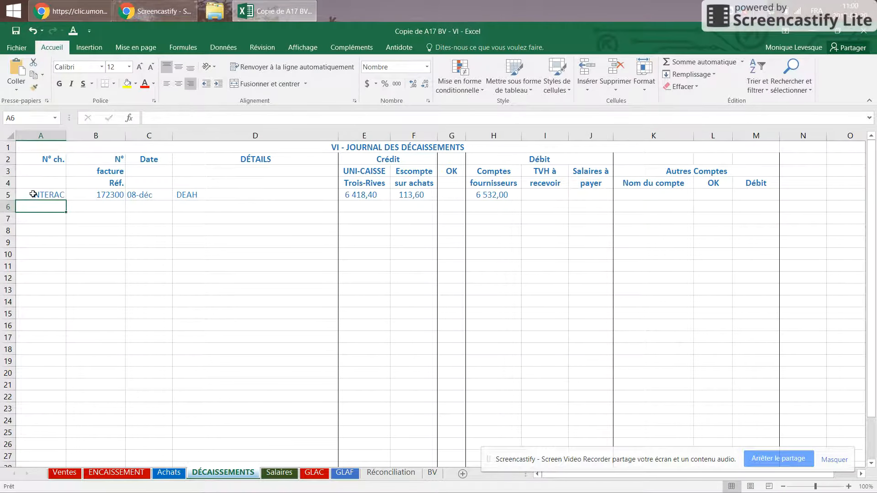
# Review the amounts of the DEAH entry in row 5 and the column totals in the TOTAL row of the disbursements journal.
pyautogui.press('Up')
pyautogui.press('Right')
pyautogui.press('Right')
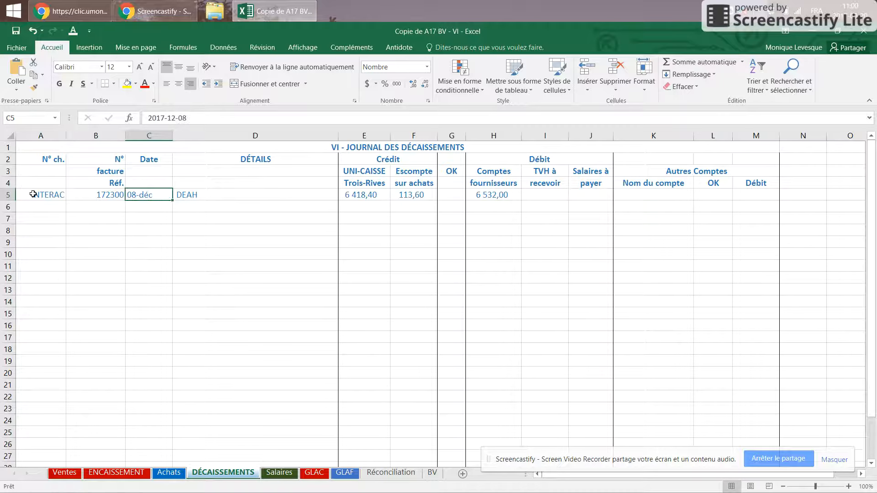
pyautogui.hotkey('ctrl', 'Right')
pyautogui.press('Down')
pyautogui.press('Up')
pyautogui.press('Left')
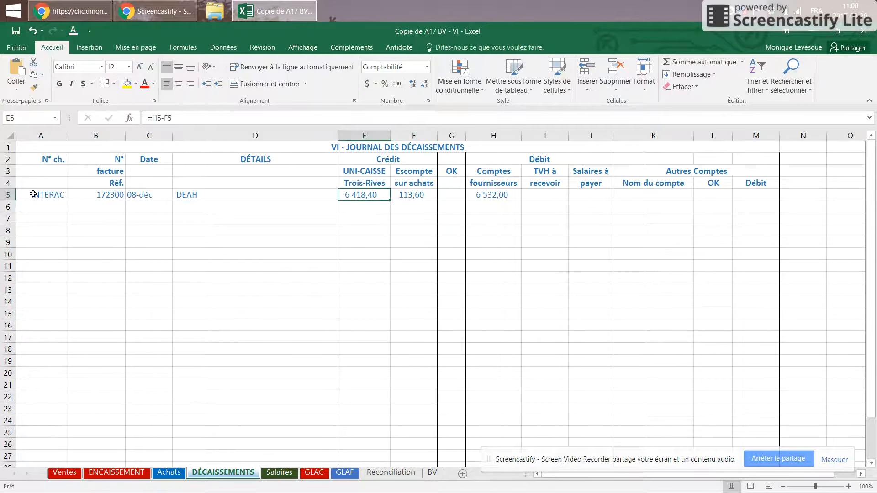
pyautogui.press('Right')
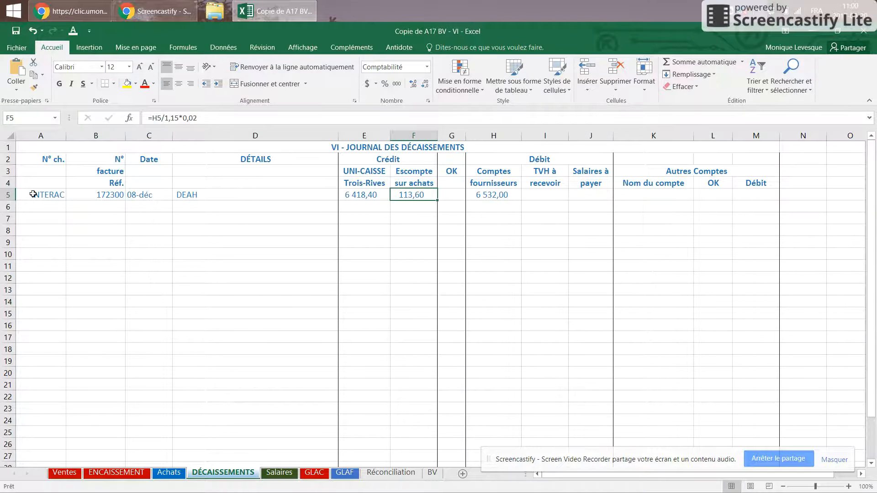
pyautogui.press('Right')
pyautogui.press('Right')
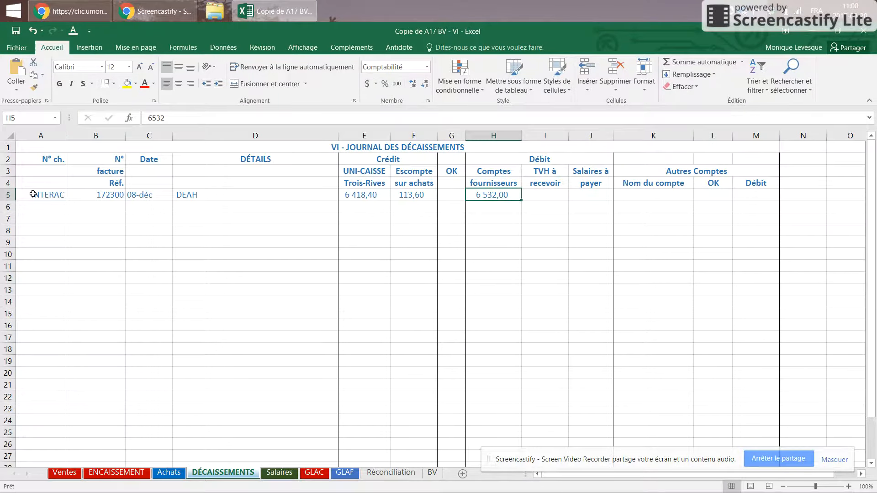
pyautogui.press('Down')
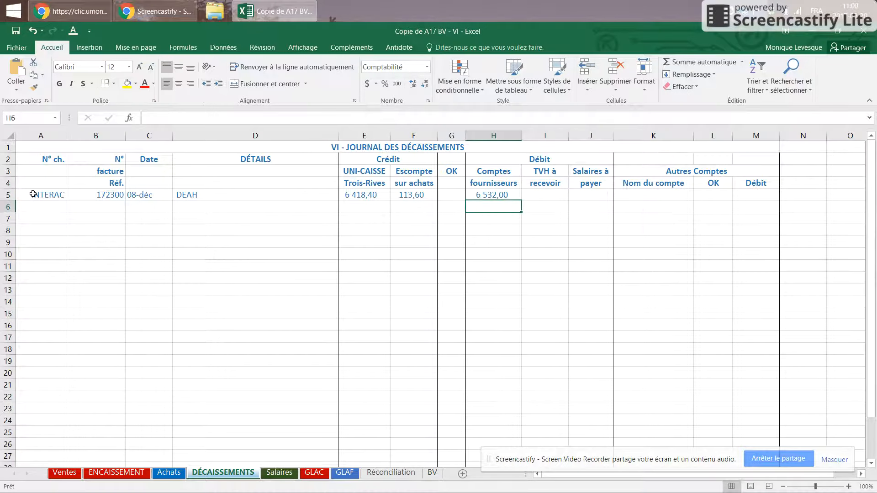
pyautogui.moveTo(872, 263); pyautogui.dragTo(872, 267)
pyautogui.moveTo(662, 460); pyautogui.dragTo(667, 17)
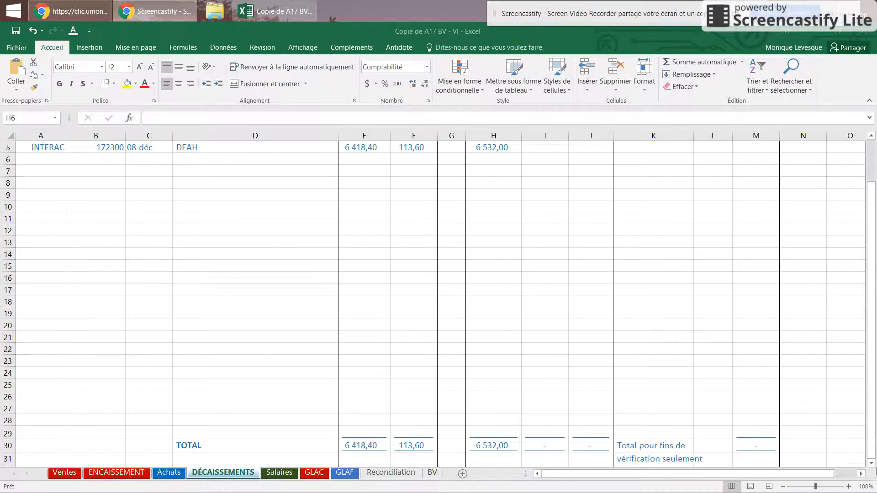
pyautogui.click(871, 464)
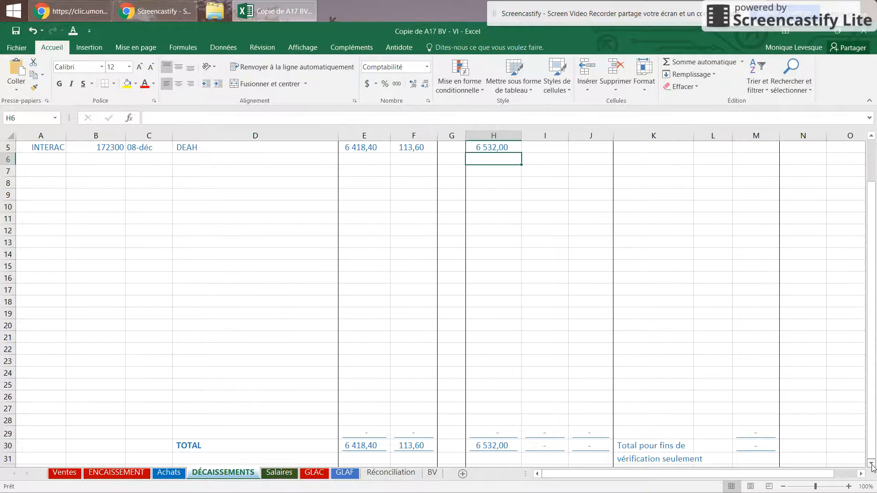
pyautogui.click(872, 463)
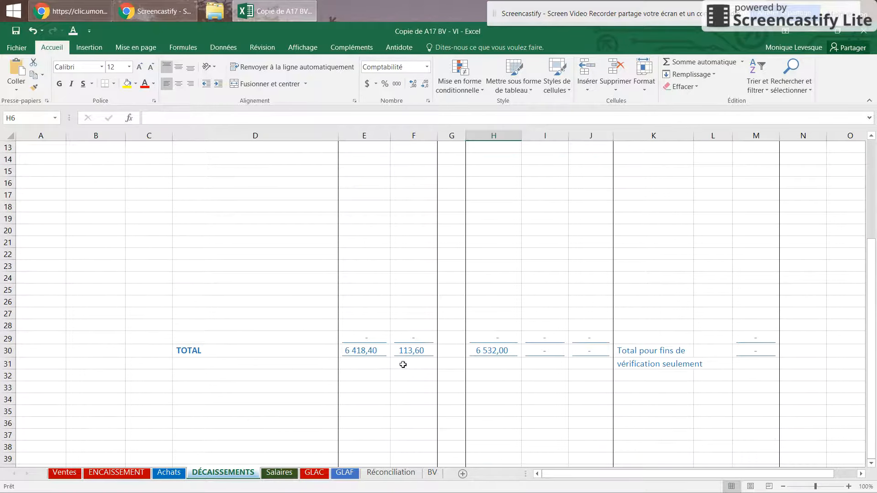
pyautogui.moveTo(872, 386); pyautogui.dragTo(876, 270)
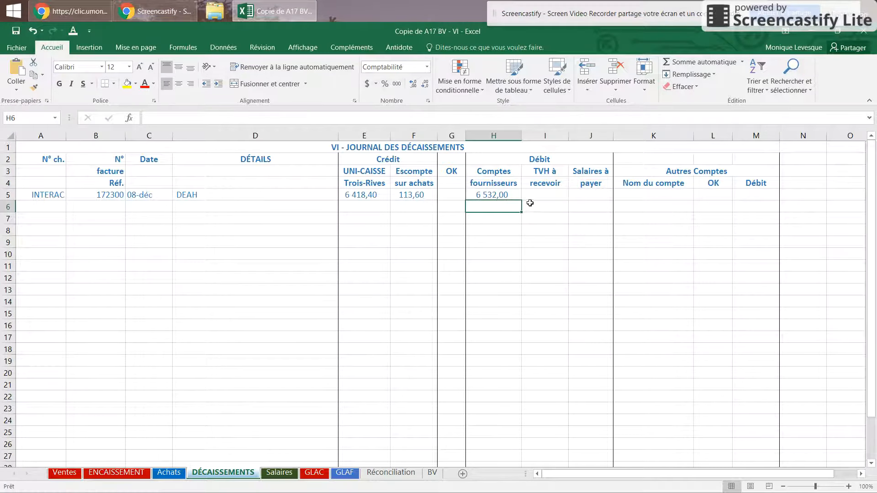
pyautogui.click(502, 192)
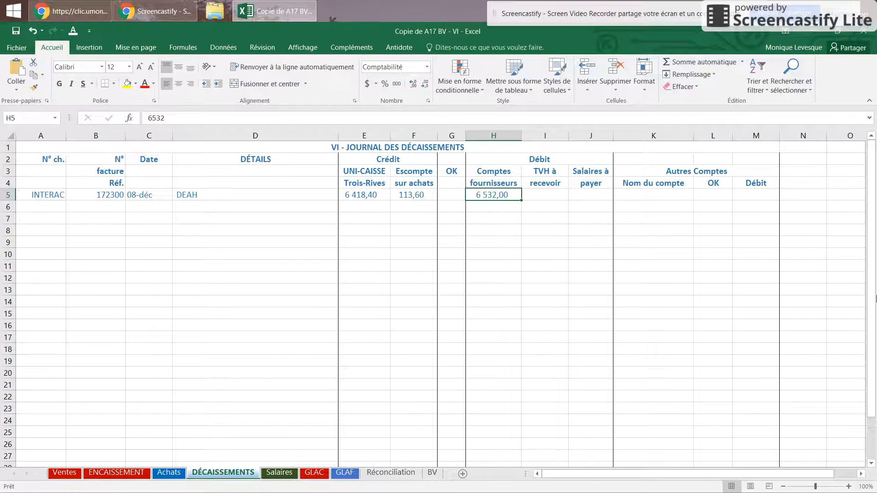
# On the GLAF sheet, enter the date 8 décembre in cell A6 of the DEAH account.
pyautogui.click(346, 473)
pyautogui.click(47, 208)
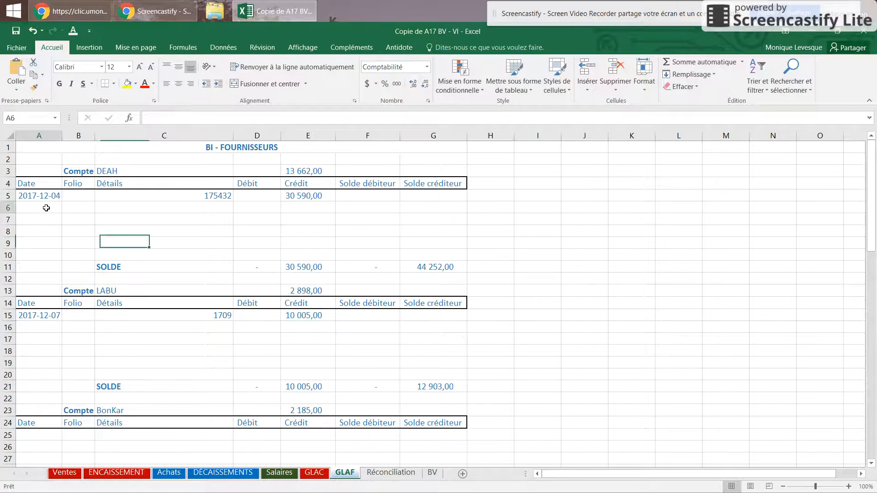
pyautogui.write('8 décembre')
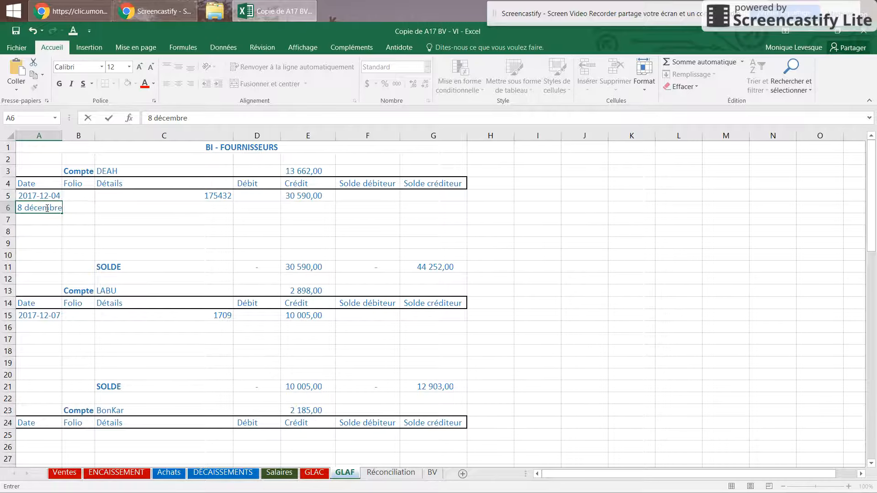
pyautogui.press('Tab')
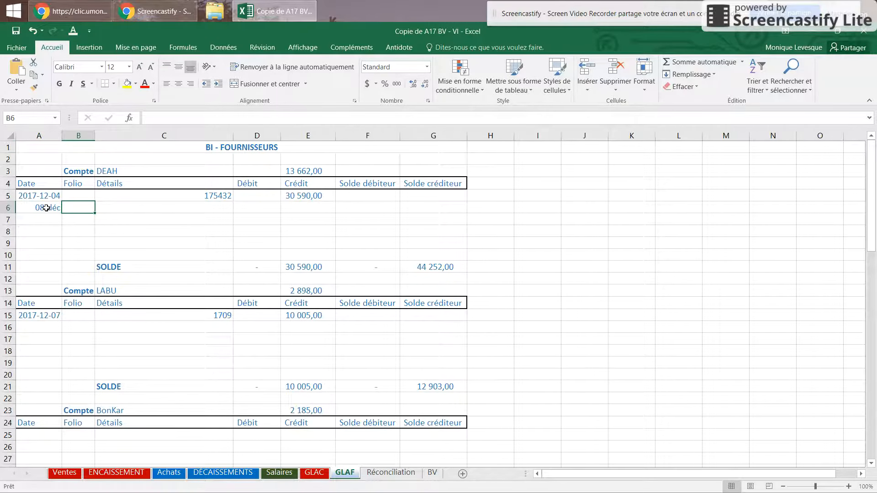
# Enter the folio JD in B6 and the folio JA in B5 of the DEAH account.
pyautogui.write('JD')
pyautogui.press('Up')
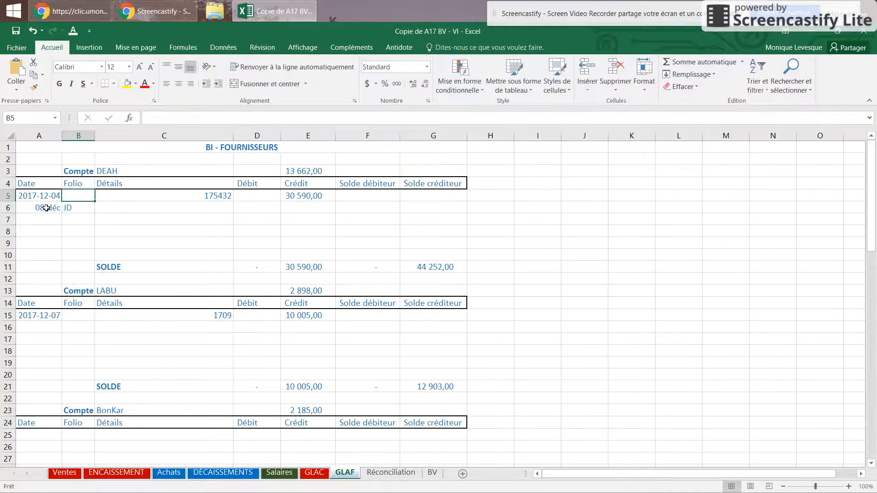
pyautogui.write('JA')
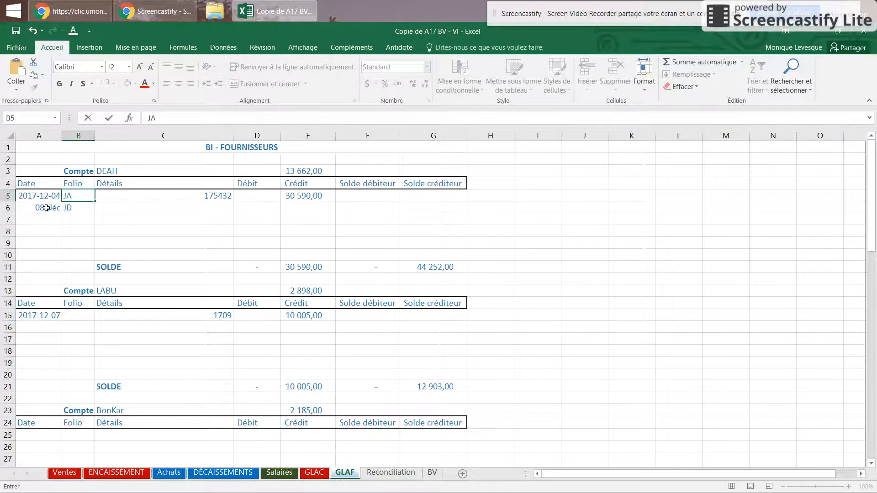
pyautogui.press('Return')
# Enter Interac as the Détails of the DEAH payment in cell C6.
pyautogui.press('Tab')
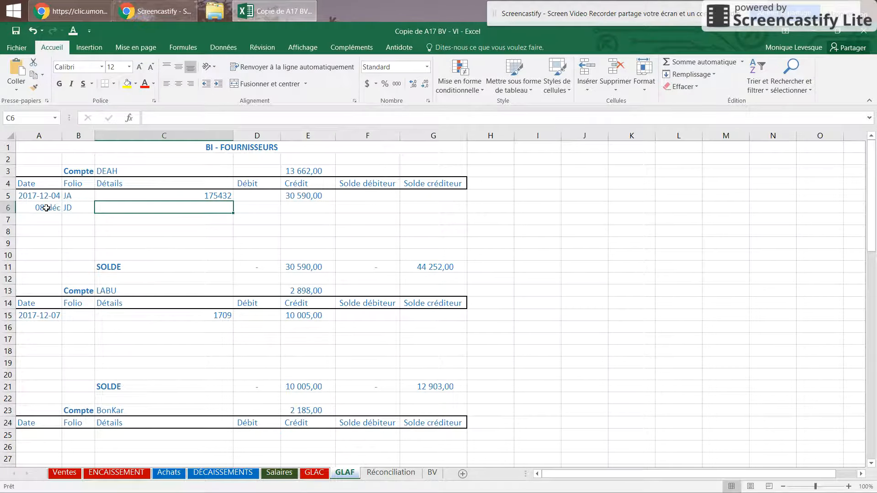
pyautogui.write('Interac')
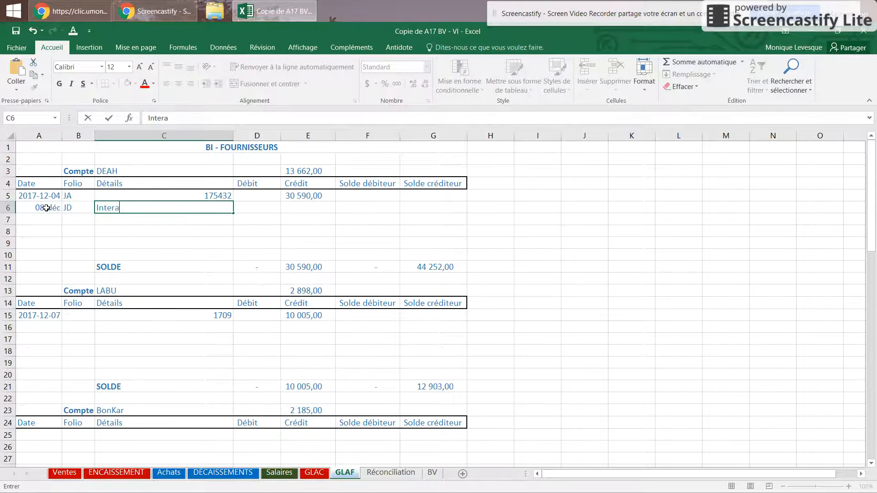
pyautogui.press('Tab')
# Link the DEAH account's Débit cell D6 to the supplier debit in the journal with =DÉCAISSEMENTS!H5.
pyautogui.press('Tab')
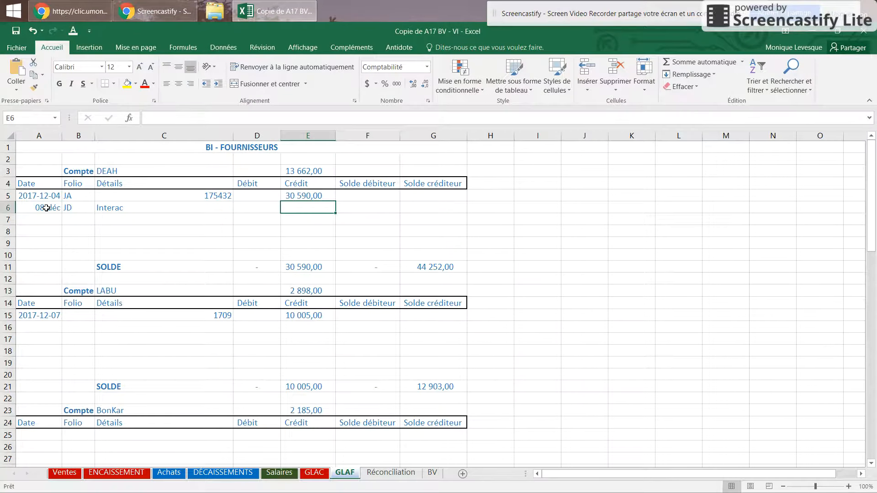
pyautogui.press('Left')
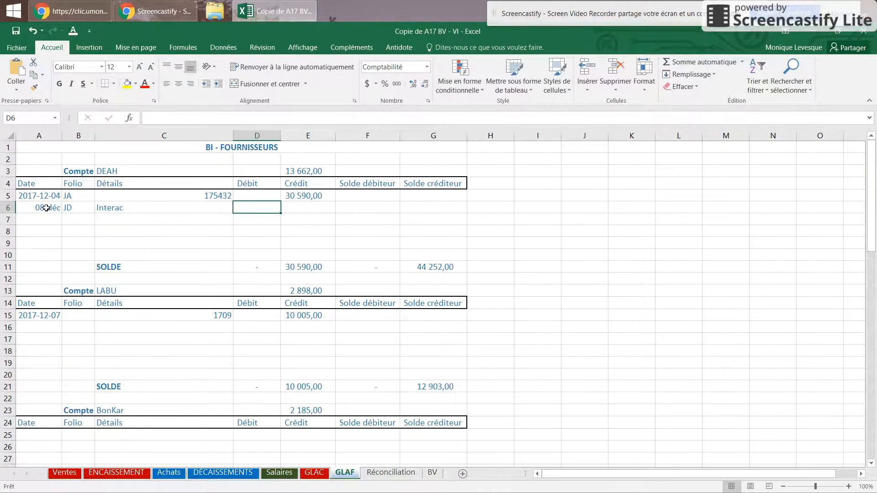
pyautogui.write('=')
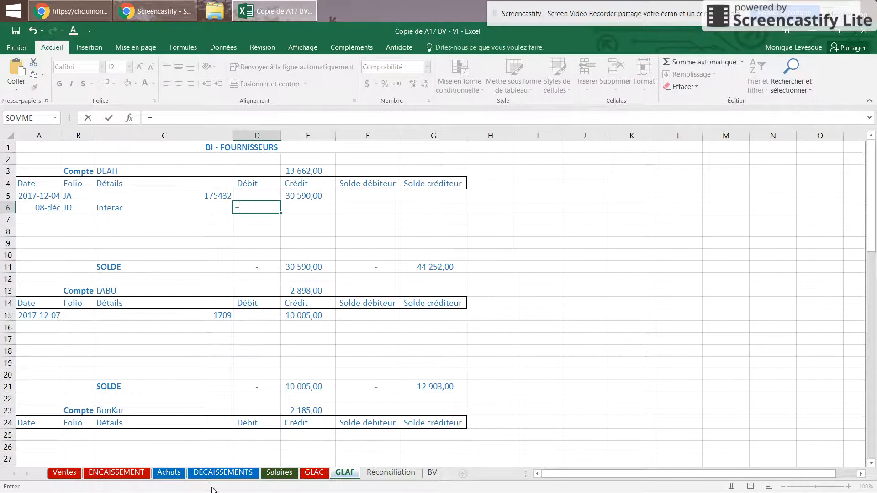
pyautogui.click(212, 476)
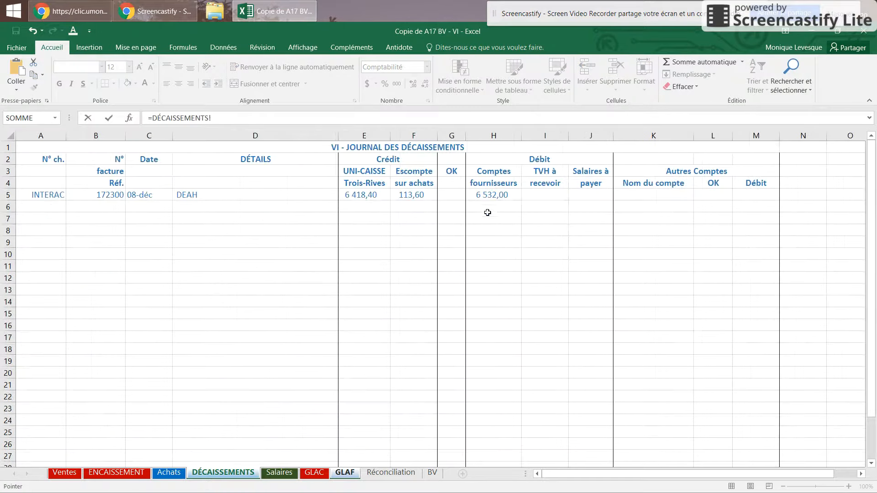
pyautogui.click(493, 195)
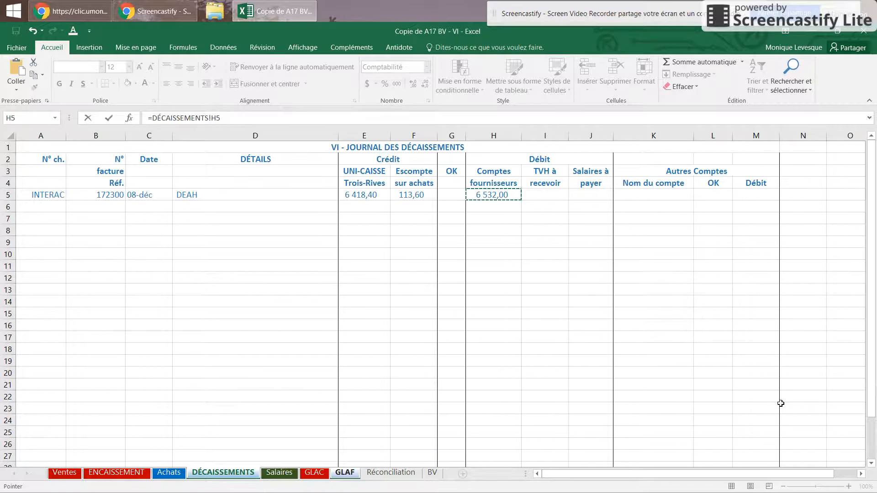
pyautogui.press('Return')
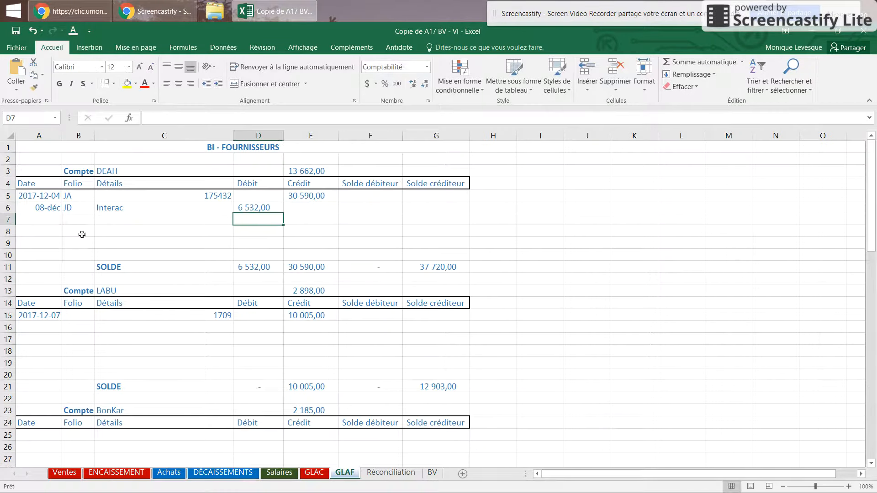
pyautogui.click(45, 208)
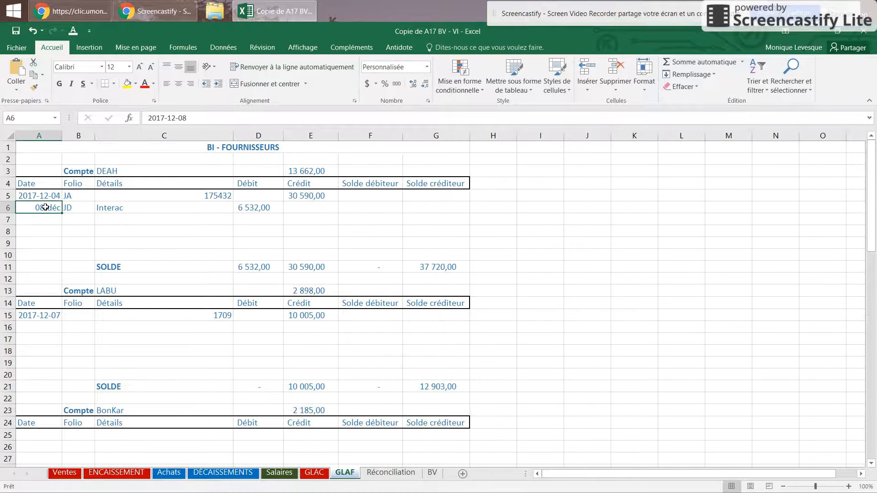
pyautogui.click(84, 209)
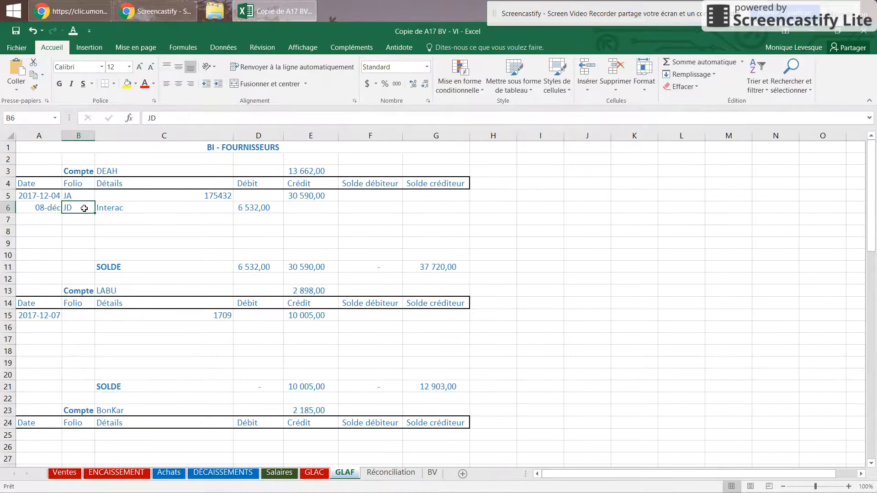
# Re-enter the link =DÉCAISSEMENTS!H5 in Débit cell D6 of the DEAH account on the GLAF sheet.
pyautogui.click(128, 206)
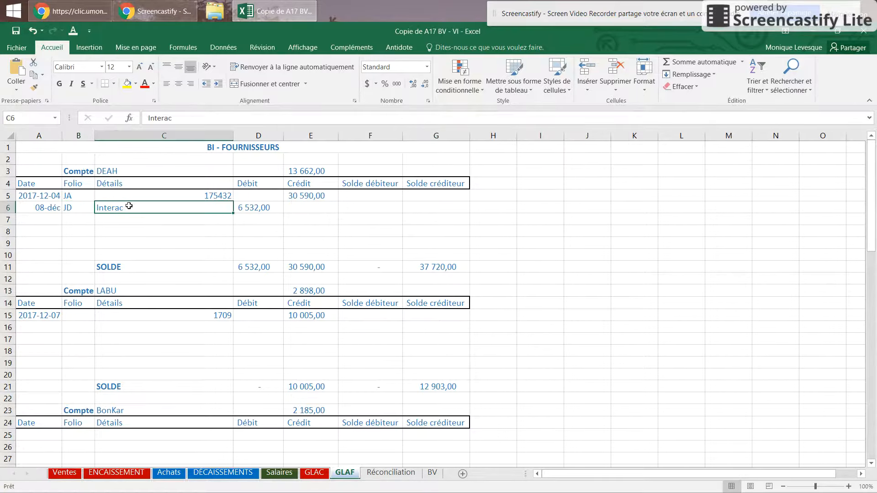
pyautogui.click(255, 207)
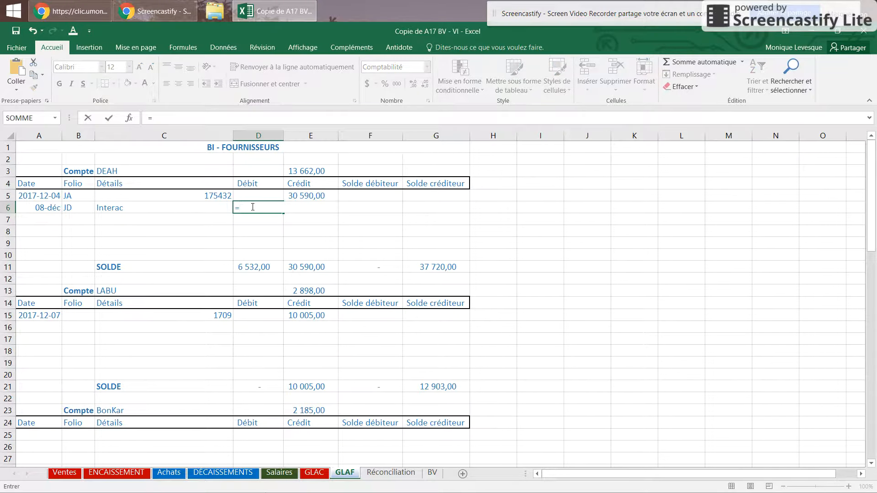
pyautogui.click(224, 474)
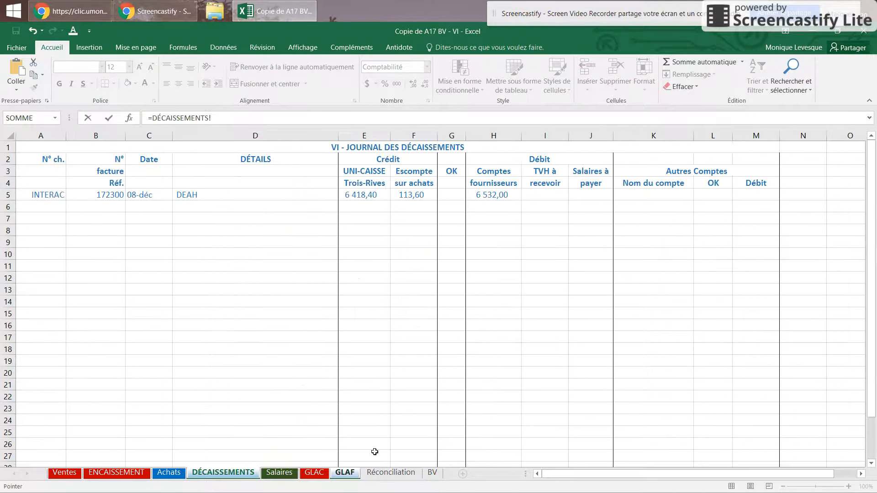
pyautogui.click(500, 195)
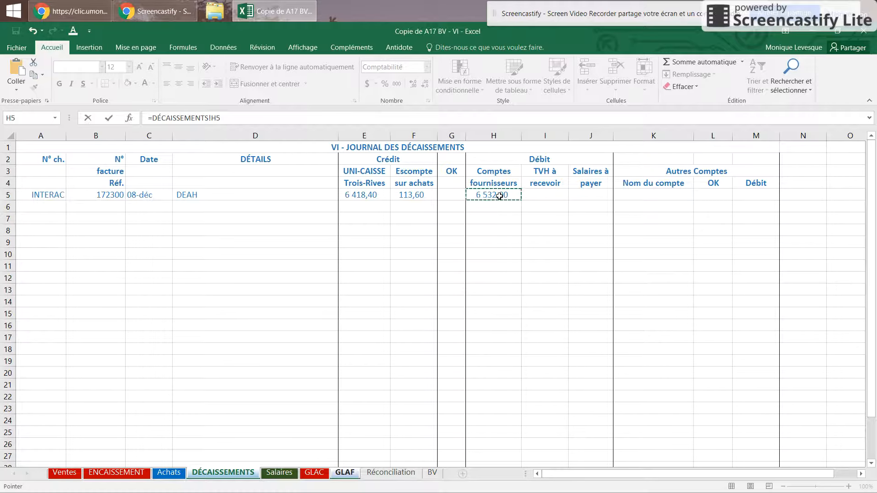
pyautogui.press('Return')
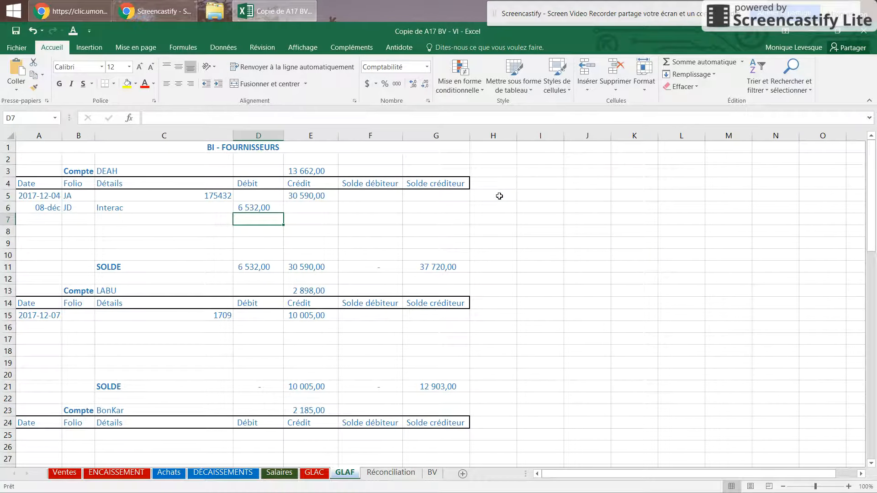
# Examine the DEAH account's creditor balance, its debit total, and the date and credit amount of the purchase in row 5.
pyautogui.click(453, 265)
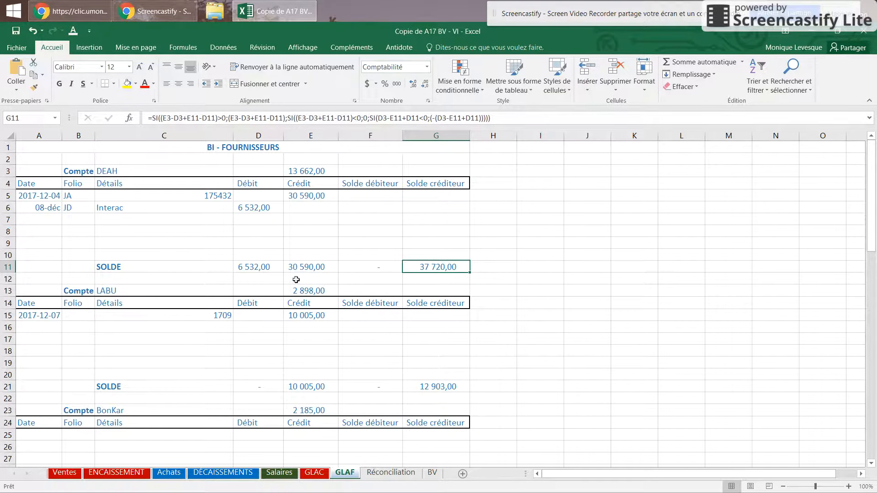
pyautogui.click(246, 270)
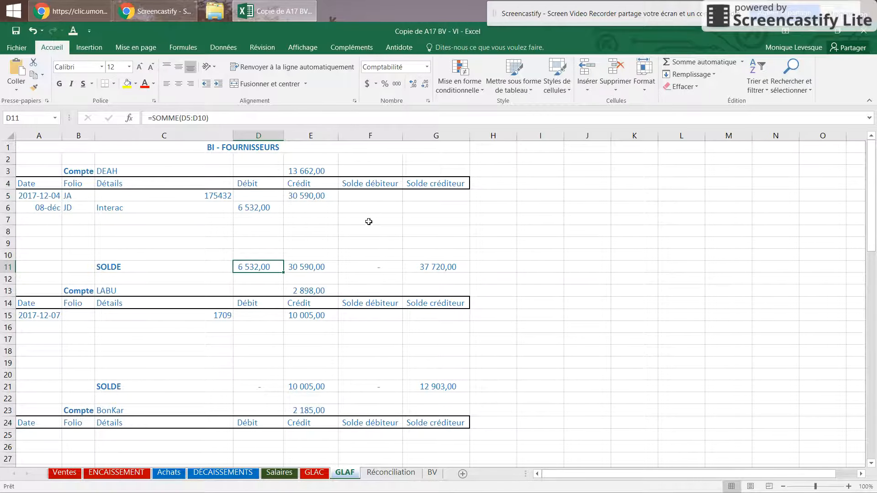
pyautogui.click(312, 195)
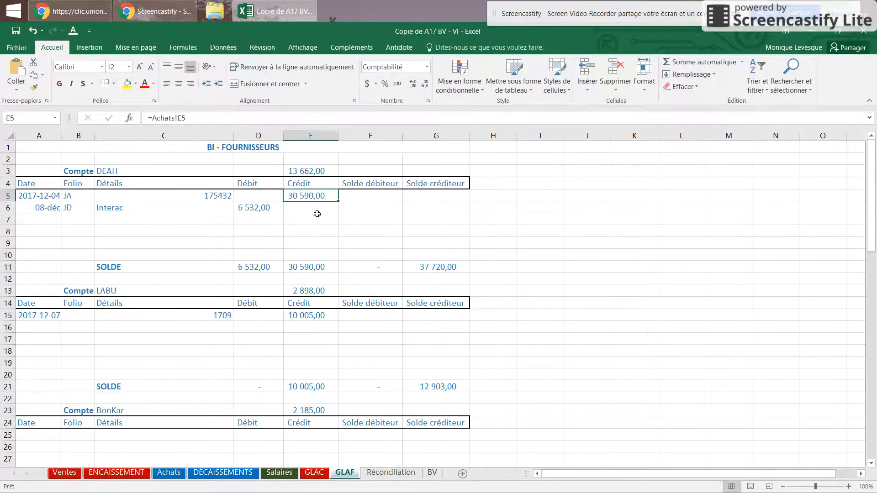
pyautogui.click(40, 196)
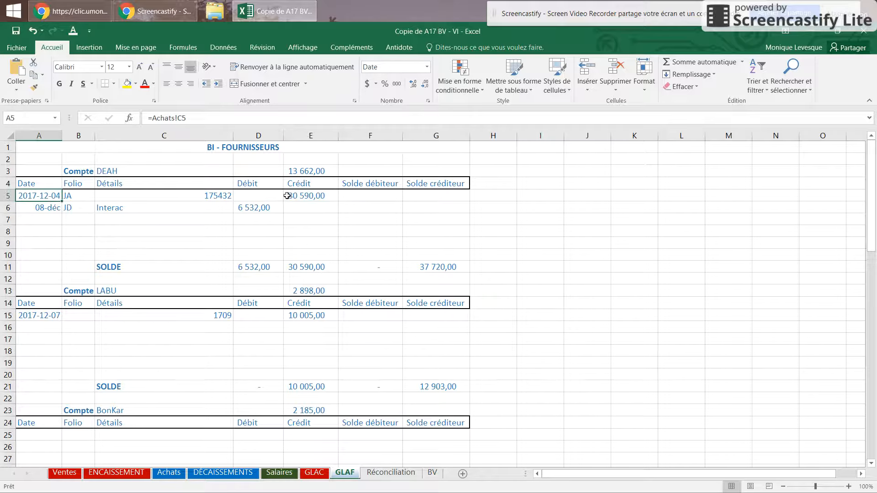
pyautogui.click(312, 198)
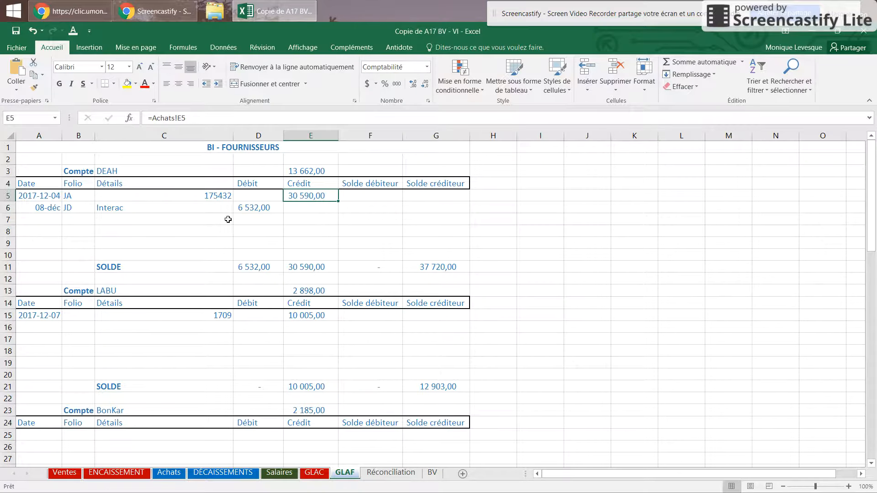
pyautogui.click(45, 197)
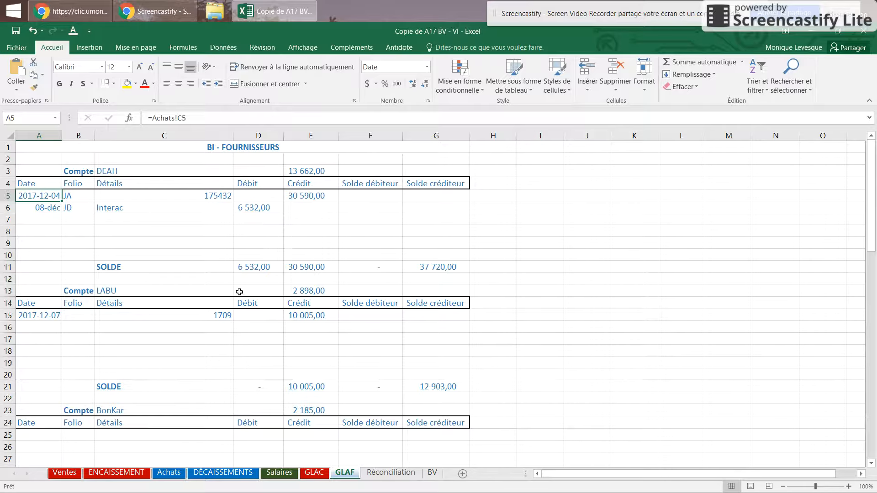
# On the DÉCAISSEMENTS sheet, enter INTERAC as the payment reference in cell A6 for a second payment.
pyautogui.click(220, 473)
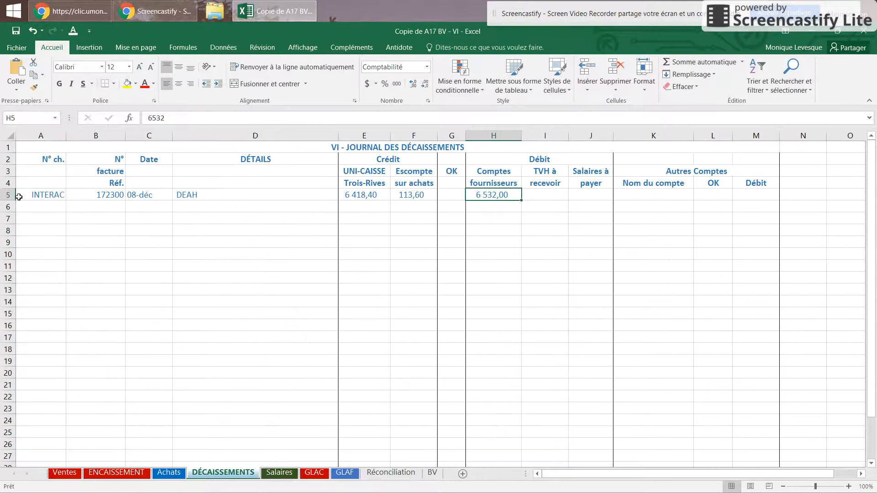
pyautogui.click(54, 209)
pyautogui.write('In')
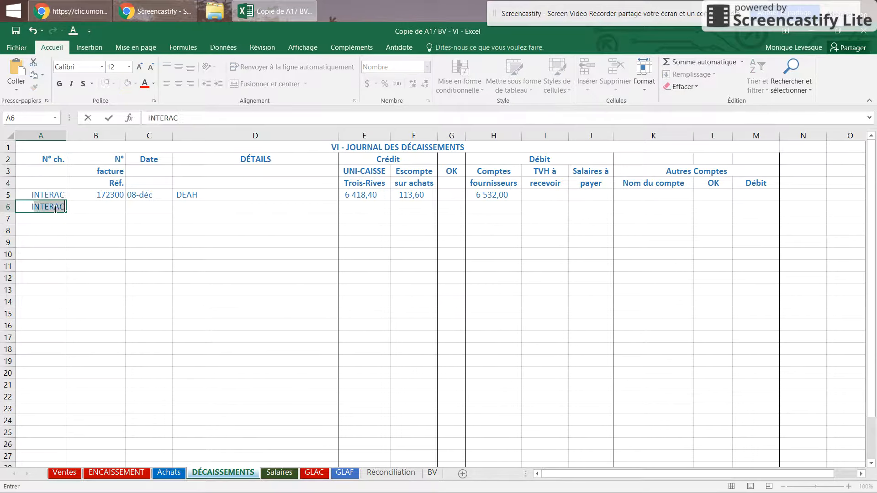
pyautogui.write('N')
pyautogui.press('Tab')
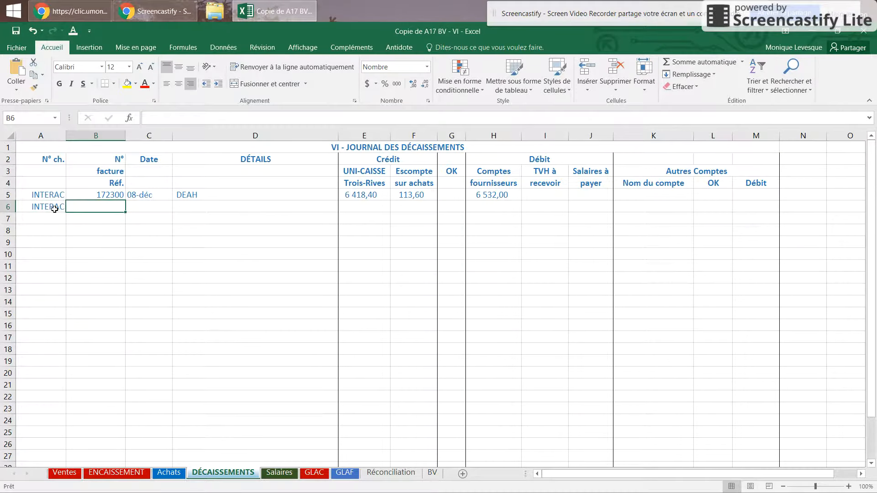
# Link the invoice number in B6 of the disbursements journal to DEAH's purchase invoice in cell C5 of the GLAF sheet.
pyautogui.write('=')
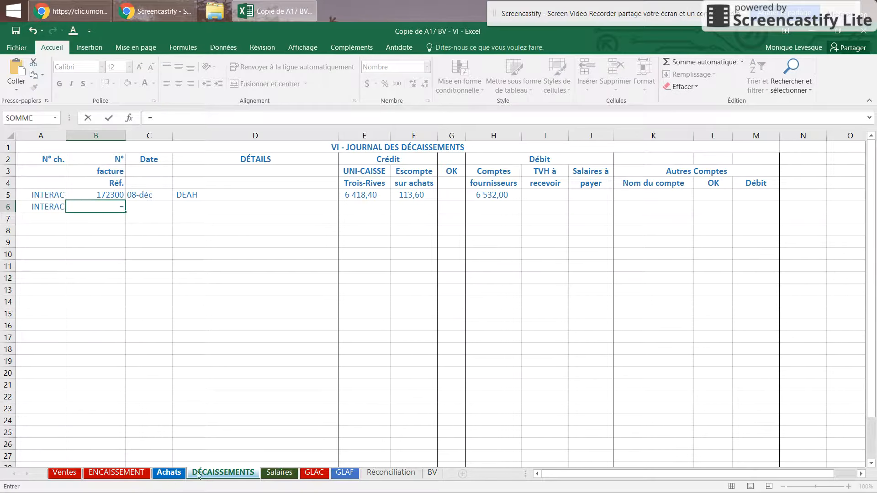
pyautogui.click(217, 476)
pyautogui.click(160, 475)
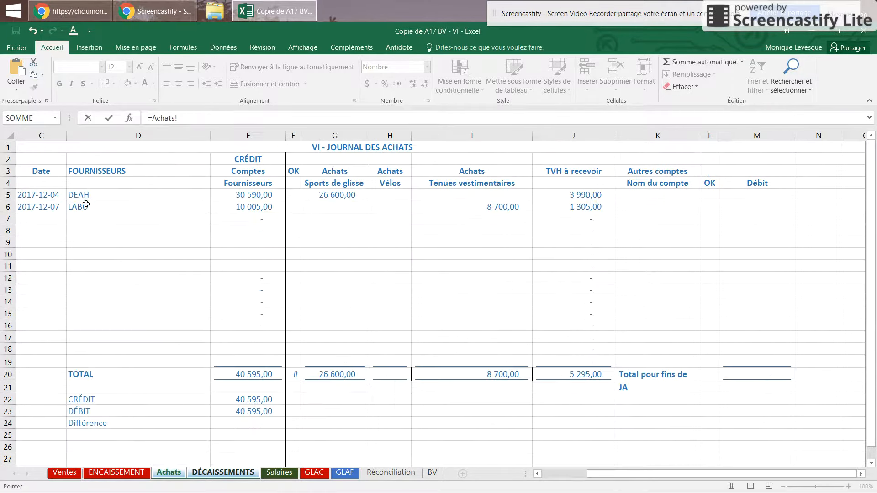
pyautogui.click(345, 473)
pyautogui.click(202, 195)
pyautogui.press('Return')
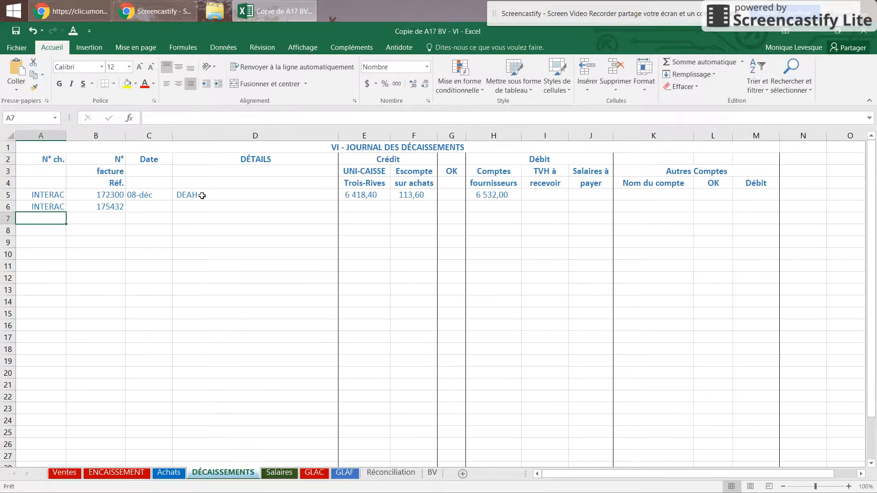
# Enter the date 8 décembre in cell C6 of the disbursements journal.
pyautogui.click(153, 196)
pyautogui.click(151, 211)
pyautogui.write('8 décembre')
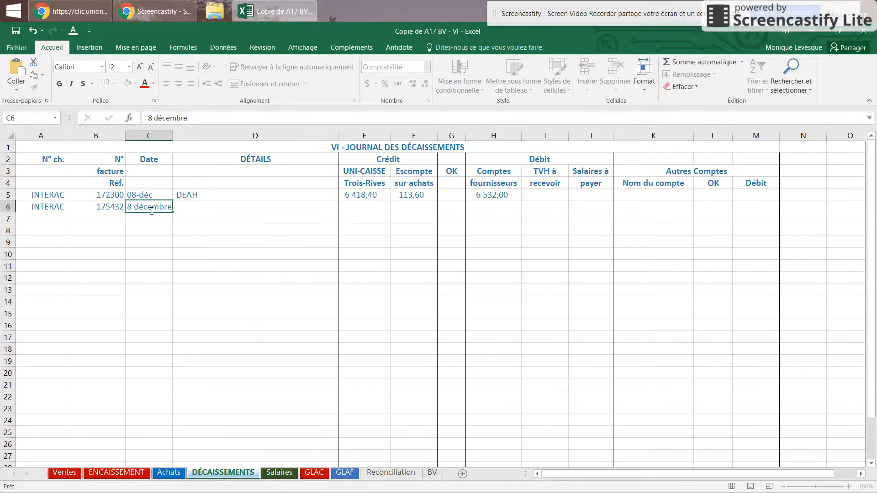
pyautogui.press('Tab')
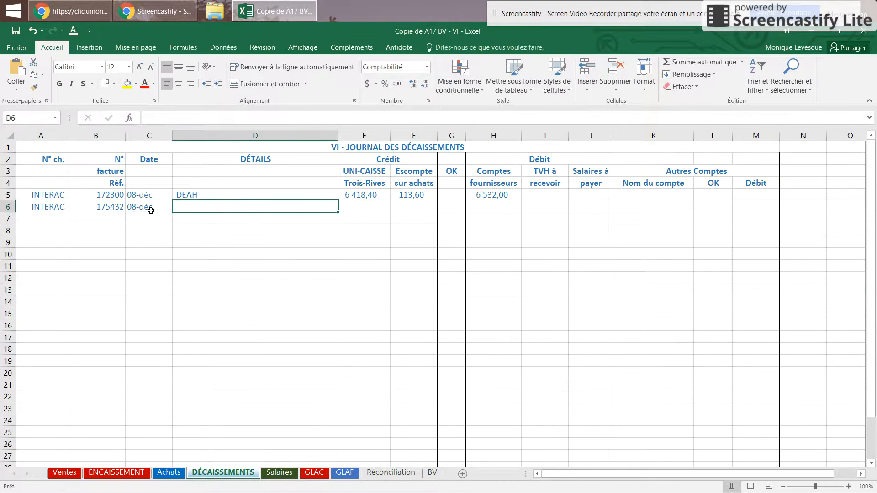
# Link the DÉTAILS cell D6 of the journal to the DEAH account name with =GLAF!C3.
pyautogui.write('=')
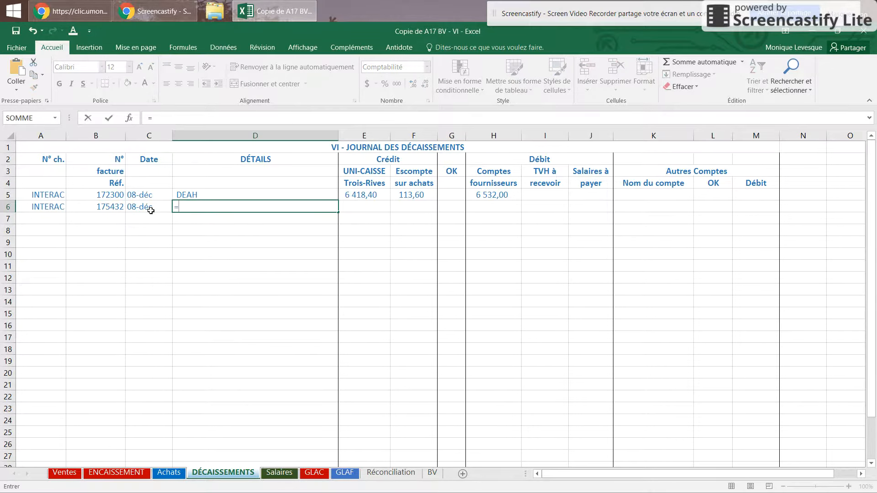
pyautogui.click(344, 474)
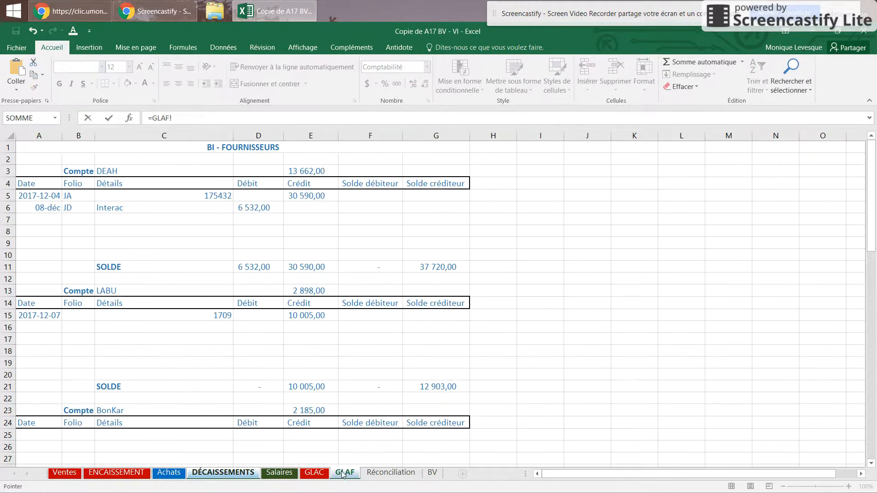
pyautogui.click(129, 173)
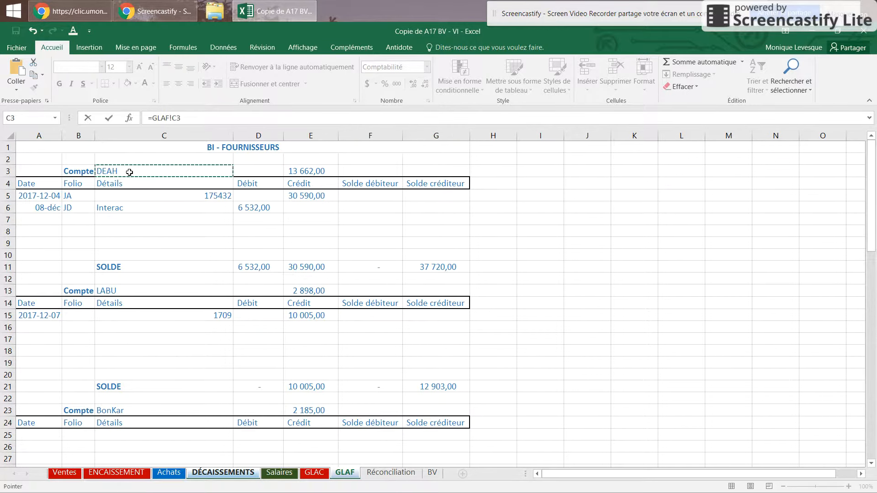
pyautogui.press('Return')
# Link the Comptes fournisseurs debit in H6 to DEAH's purchase credit with =GLAF!E5.
pyautogui.click(476, 207)
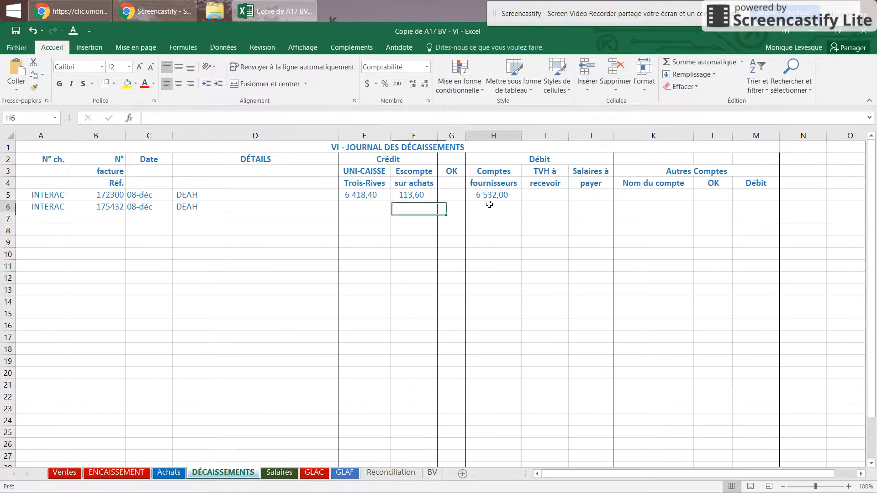
pyautogui.write('=')
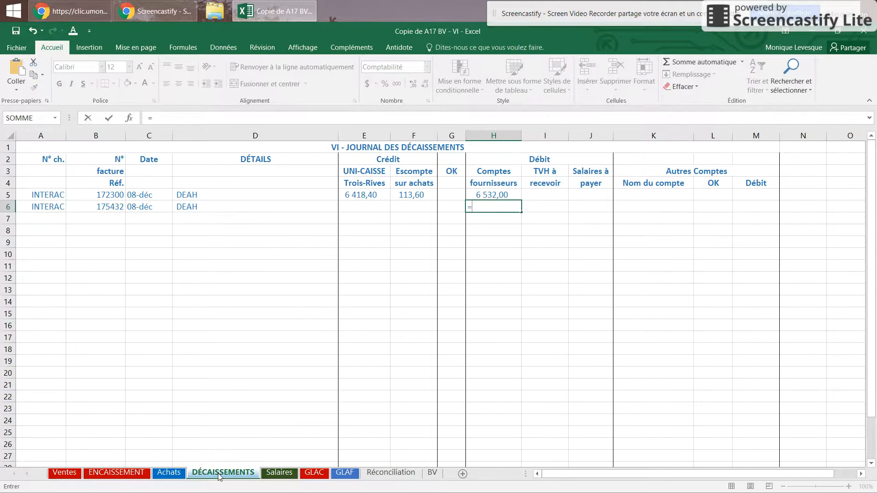
pyautogui.click(342, 475)
pyautogui.click(313, 195)
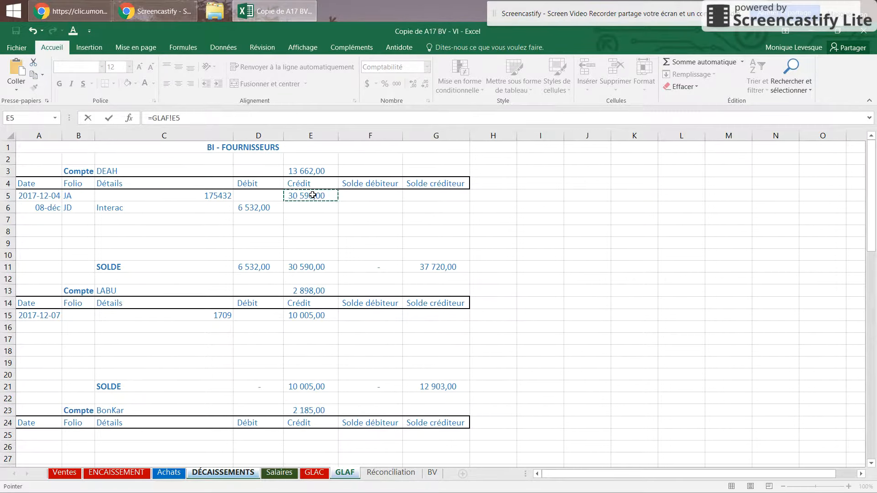
pyautogui.press('Return')
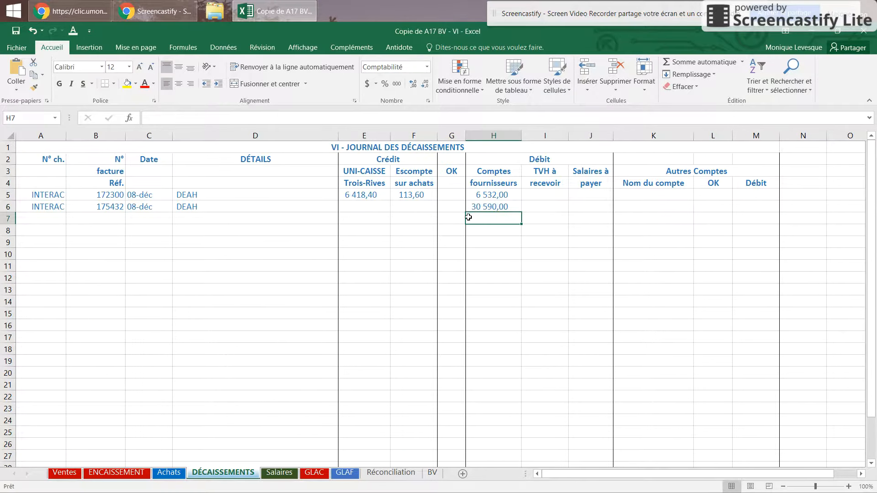
# Copy the UNI-CAISSE and Escompte sur achats formulas from E5:F5 to row 6, and fit column E's width to its contents.
pyautogui.click(422, 195)
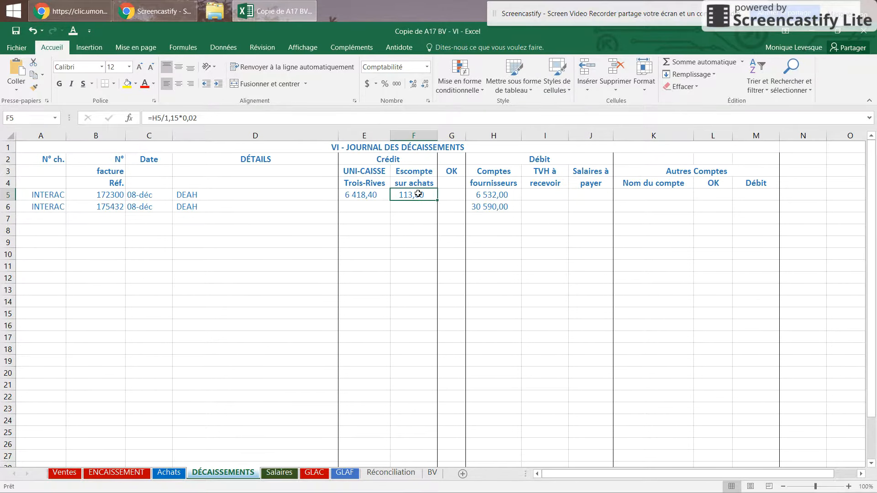
pyautogui.press('Left')
pyautogui.hotkey('shift', 'Right')
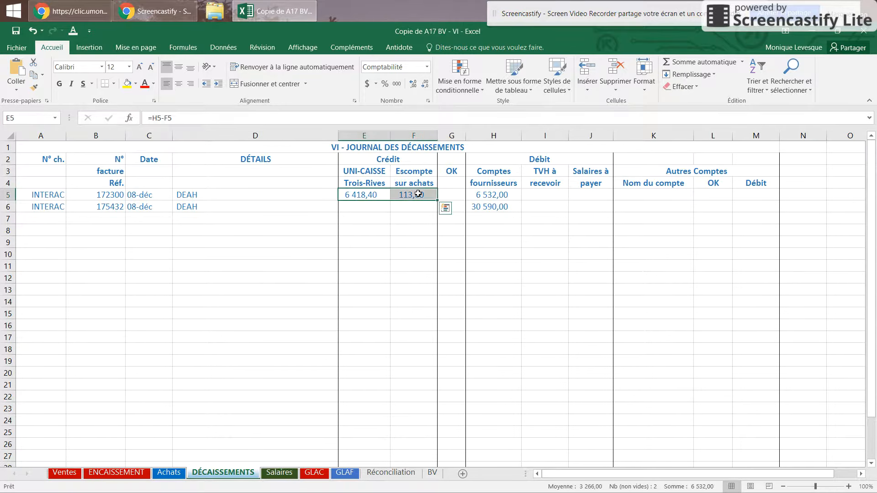
pyautogui.hotkey('ctrl', 'c')
pyautogui.hotkey('shift', 'Down')
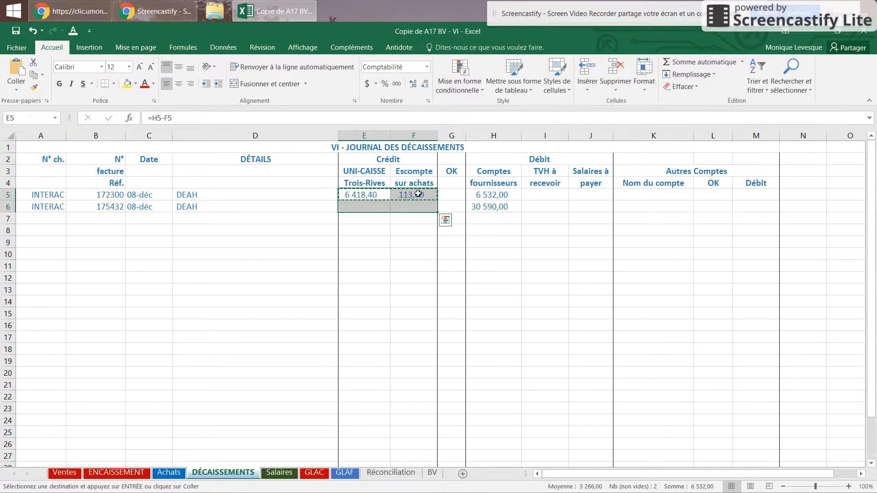
pyautogui.press('Return')
pyautogui.press('Down')
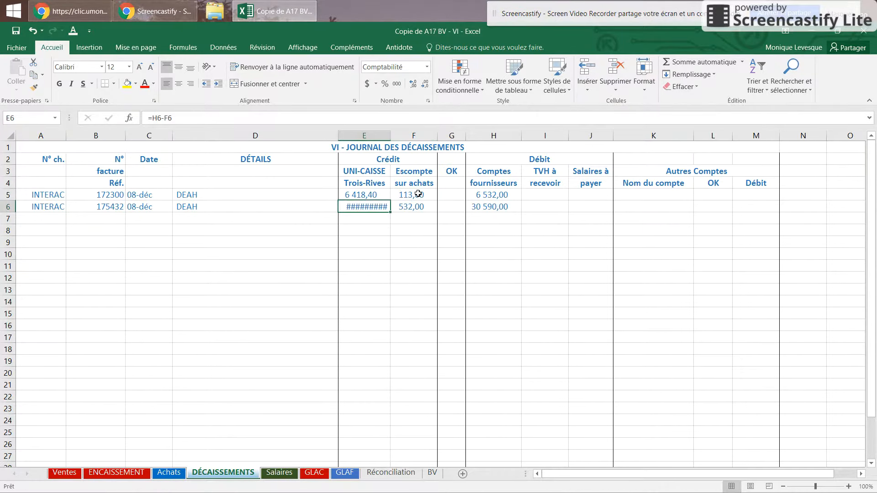
pyautogui.doubleClick(392, 134)
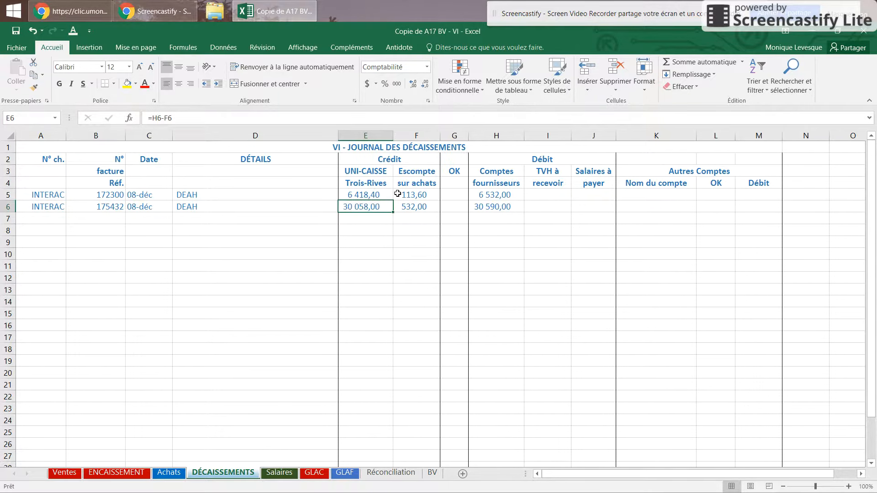
# Check the discount formula in F6 against the supplier debit in H6 and DEAH's pre-tax purchase amount in the Achats journal.
pyautogui.click(419, 205)
pyautogui.click(510, 209)
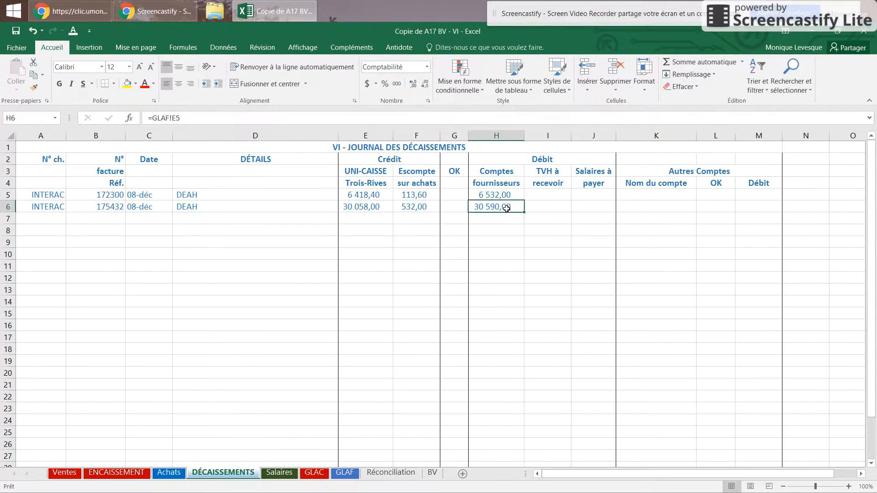
pyautogui.click(413, 206)
pyautogui.doubleClick(413, 206)
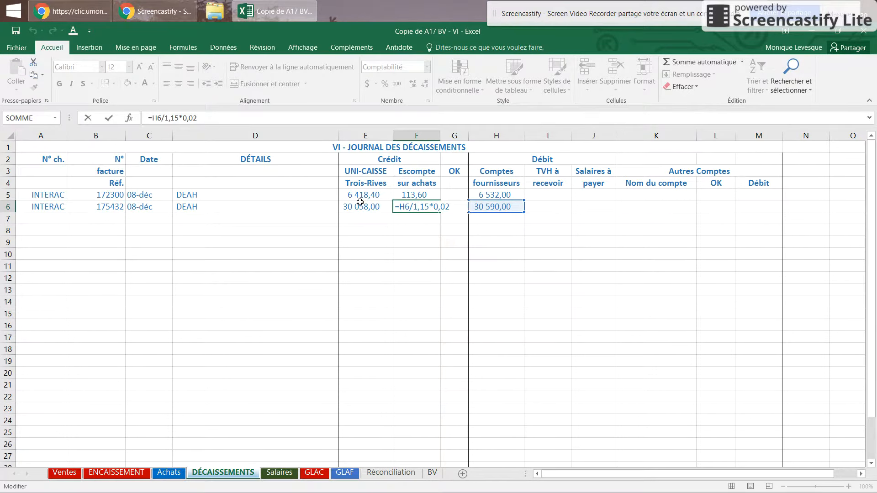
pyautogui.hotkey('ctrl', 'Return')
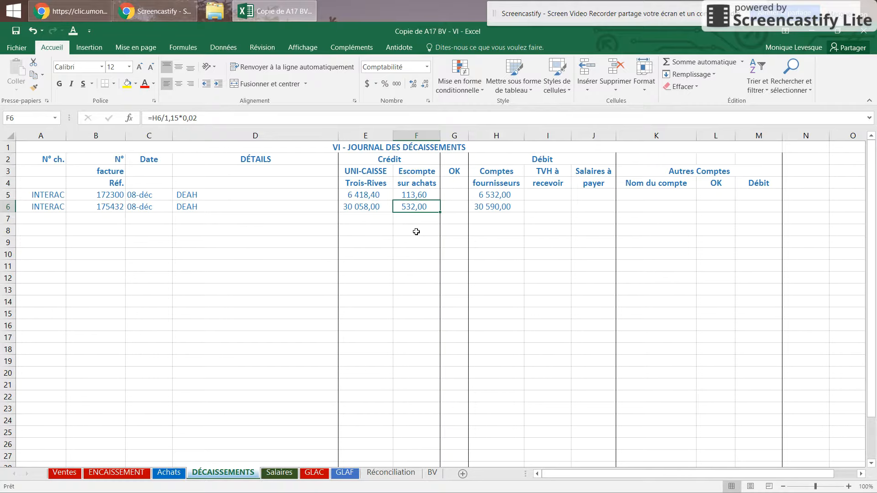
pyautogui.click(168, 473)
pyautogui.click(337, 196)
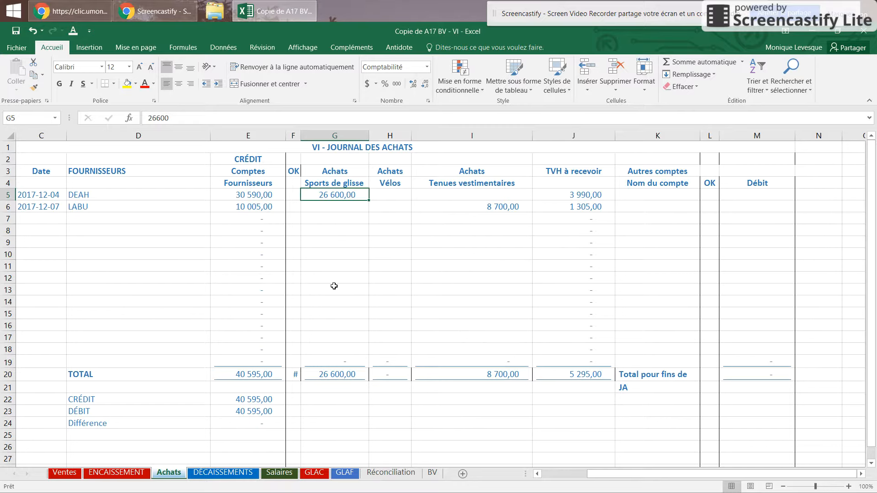
# Check DEAH's account in the GLAF sheet and return to the first empty row of the DÉCAISSEMENTS journal at cell A7.
pyautogui.click(345, 472)
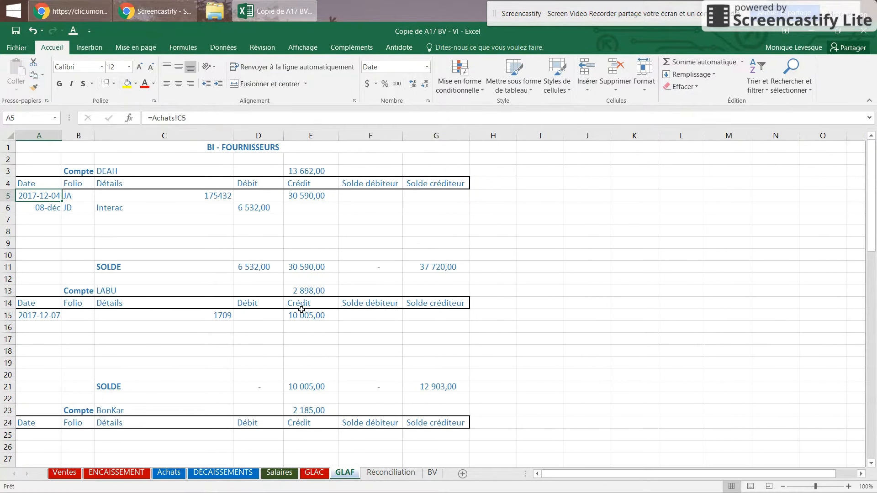
pyautogui.click(223, 473)
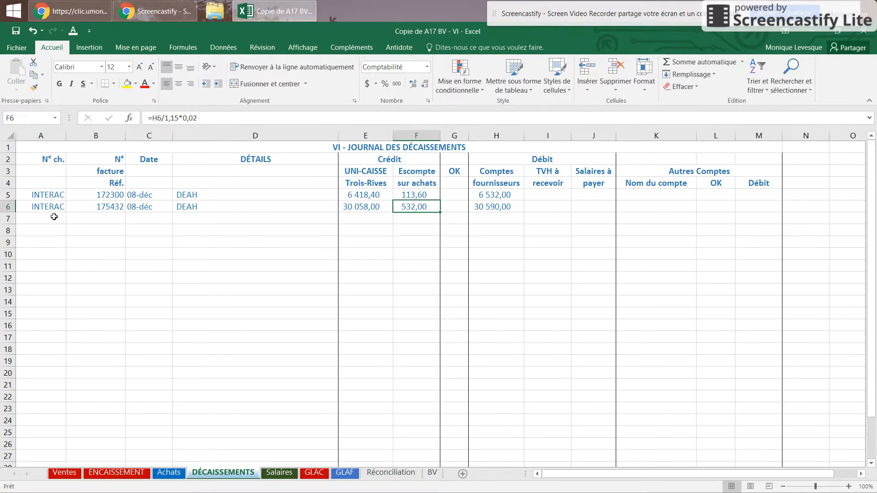
pyautogui.click(26, 221)
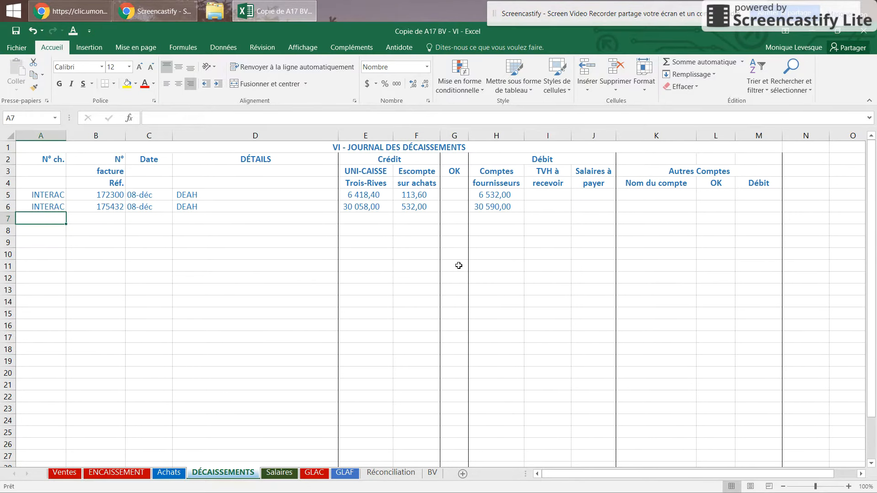
pyautogui.click(160, 10)
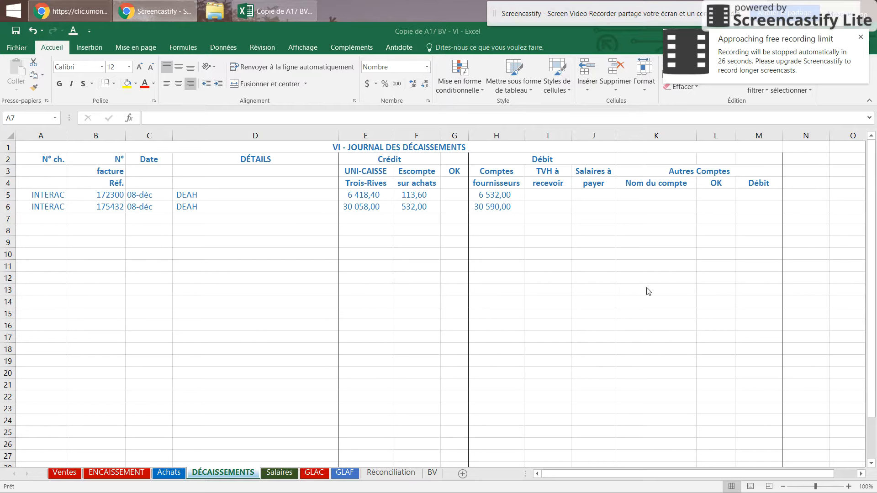
pyautogui.click(860, 38)
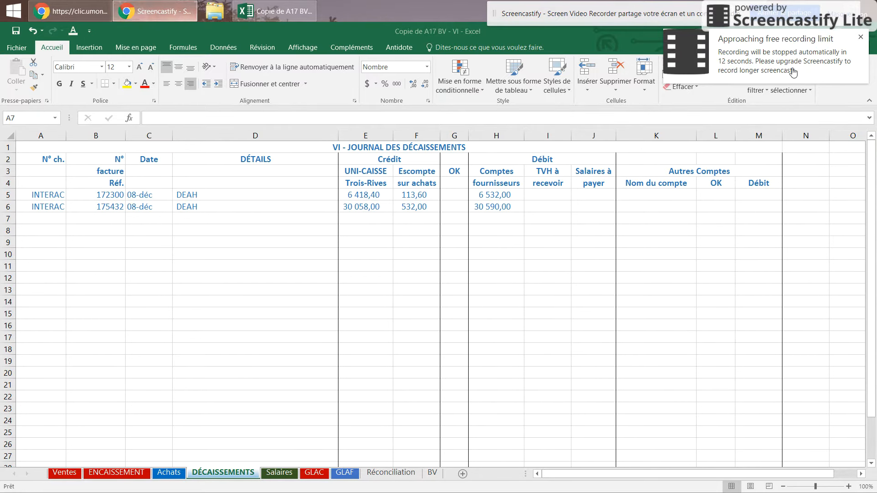
pyautogui.click(861, 38)
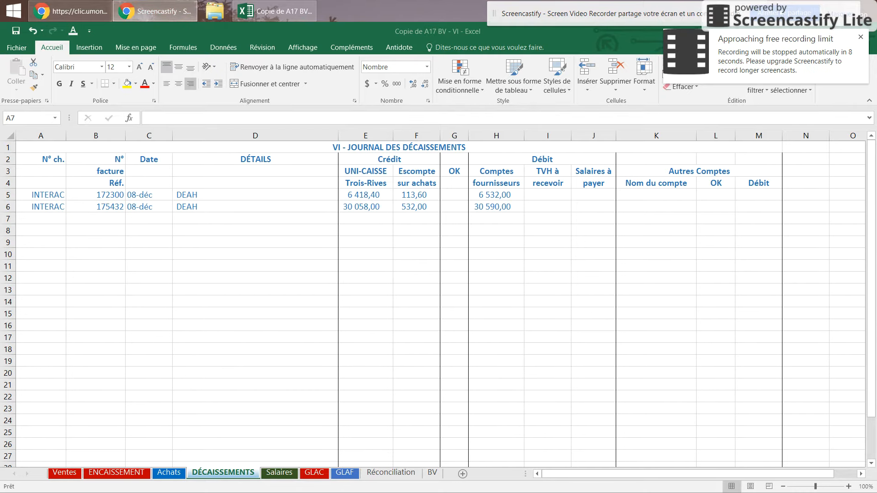
pyautogui.moveTo(196, 12)
pyautogui.click(60, 64)
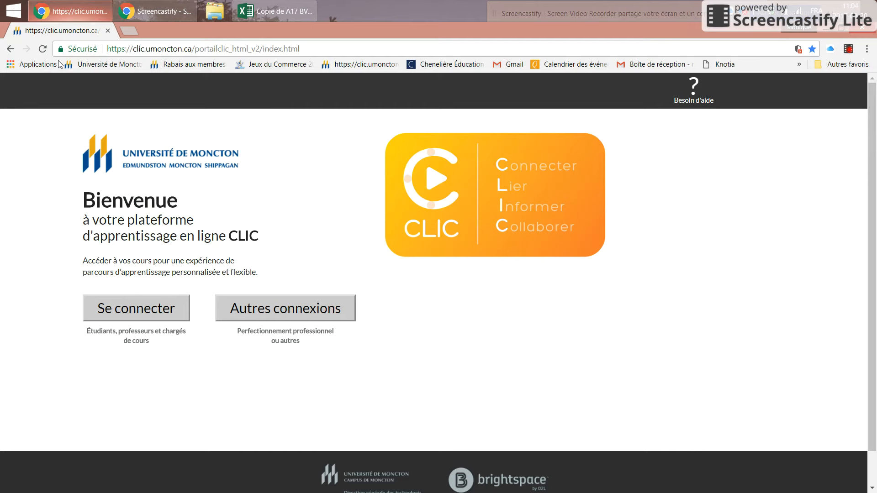
pyautogui.click(142, 14)
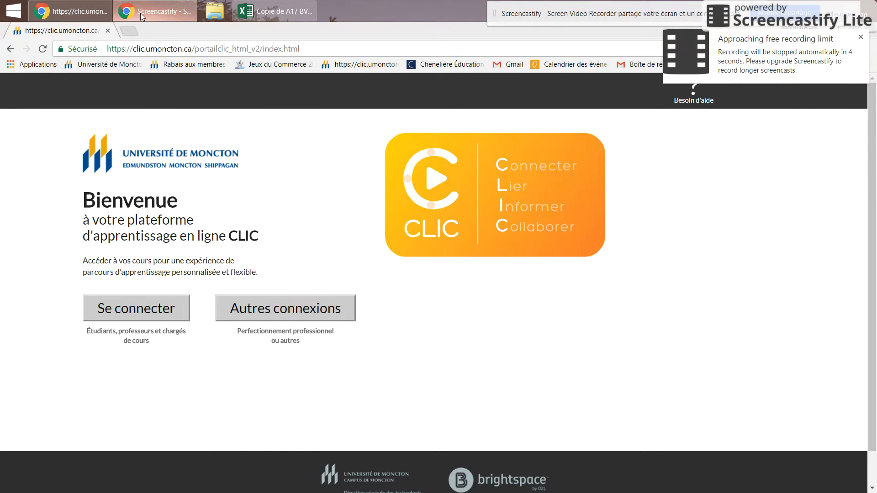